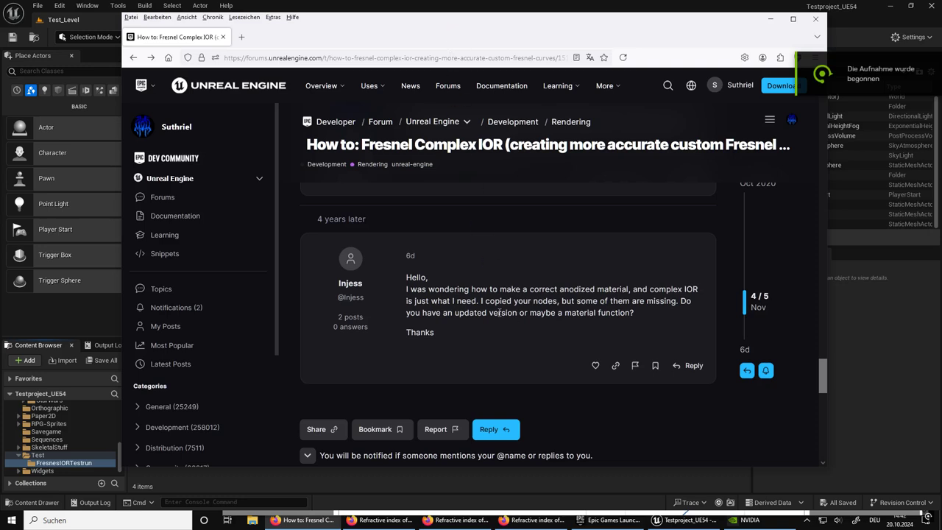
Scroll the forum thread to the newest post holding the Fresnel Complex IOR node code
scroll(499, 312, "up", 5)
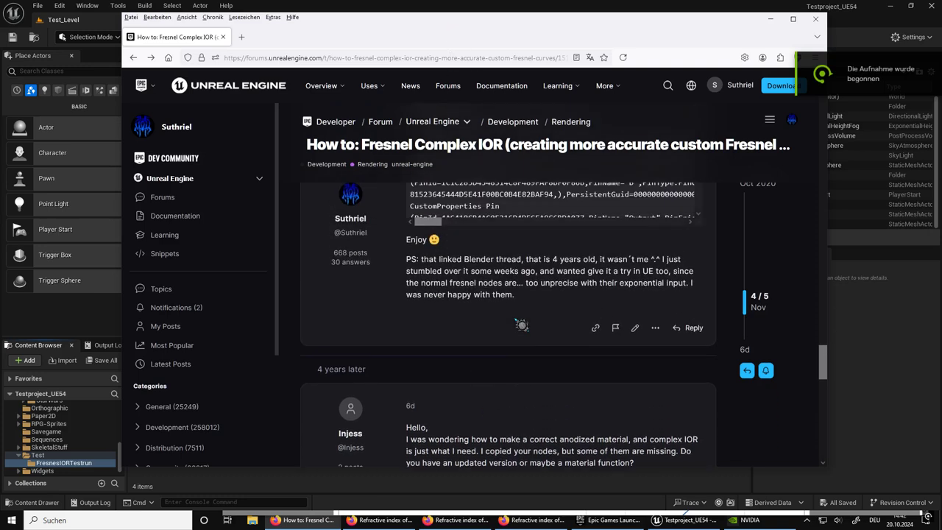
scroll(641, 336, "up", 2)
scroll(714, 348, "up", 2)
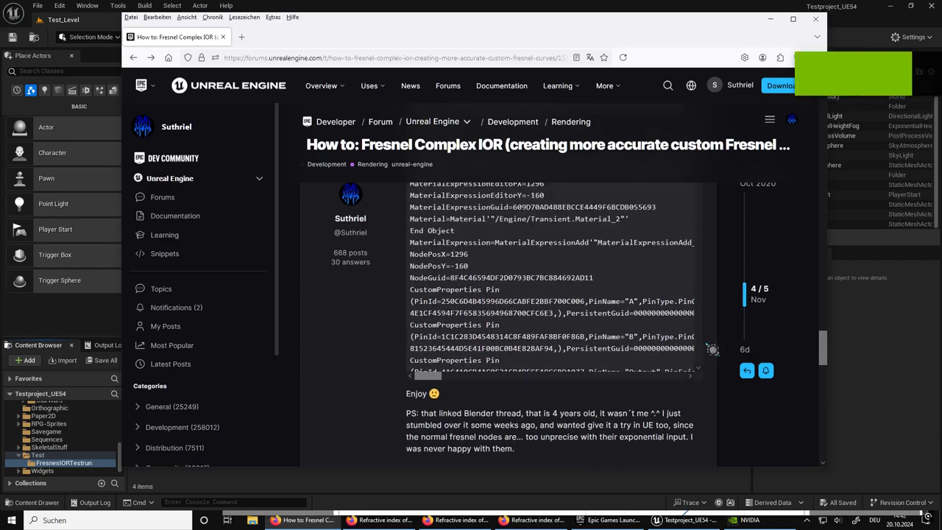
scroll(711, 348, "up", 2)
scroll(714, 349, "up", 2)
scroll(714, 349, "up", 3)
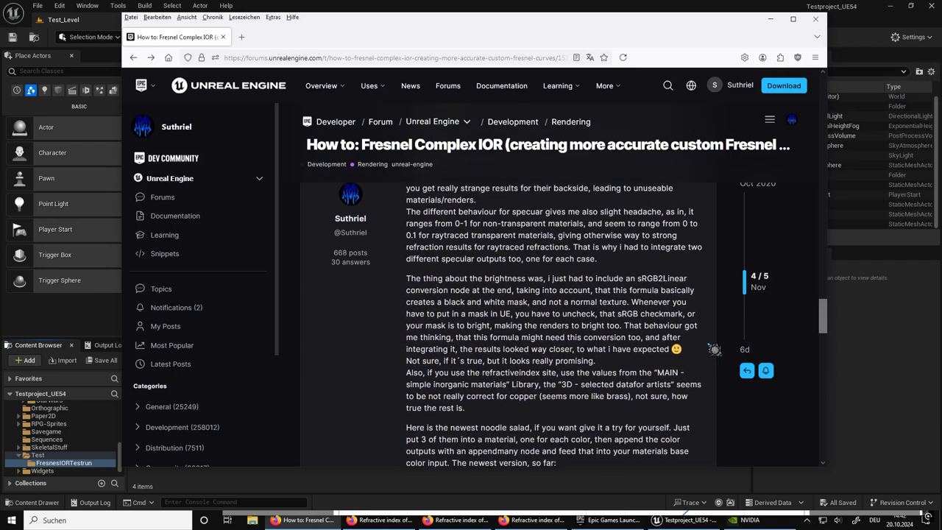
scroll(714, 349, "up", 4)
scroll(713, 349, "down", 5)
scroll(714, 350, "down", 2)
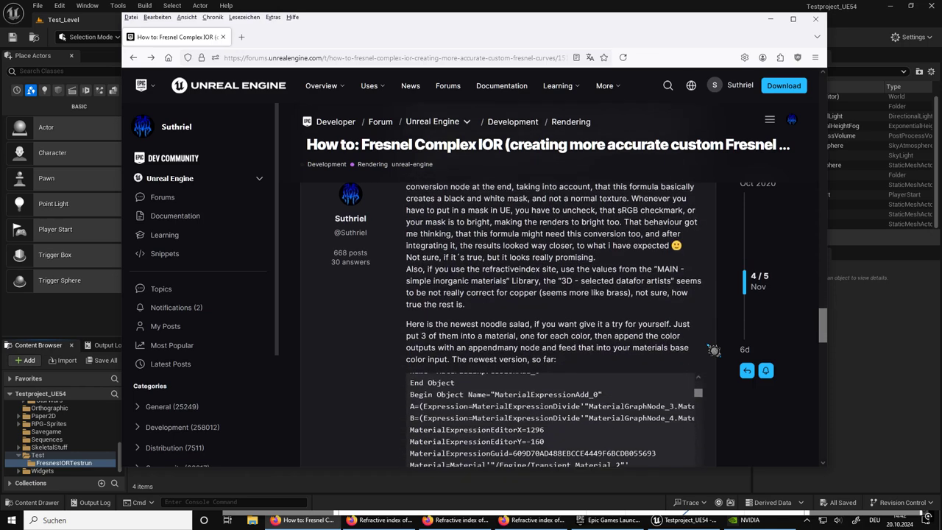
scroll(714, 351, "down", 1)
scroll(714, 350, "down", 3)
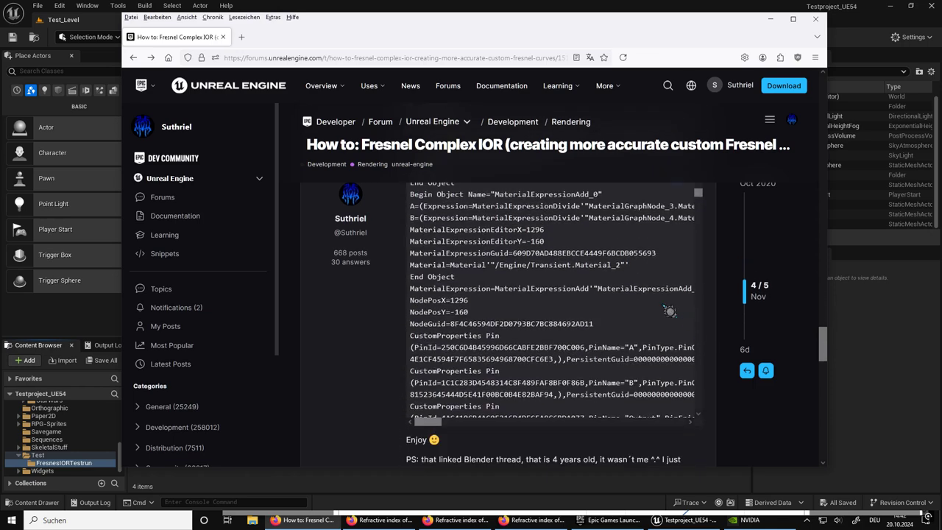
scroll(669, 311, "down", 2)
scroll(667, 309, "down", 2)
scroll(665, 306, "down", 2)
scroll(663, 304, "down", 2)
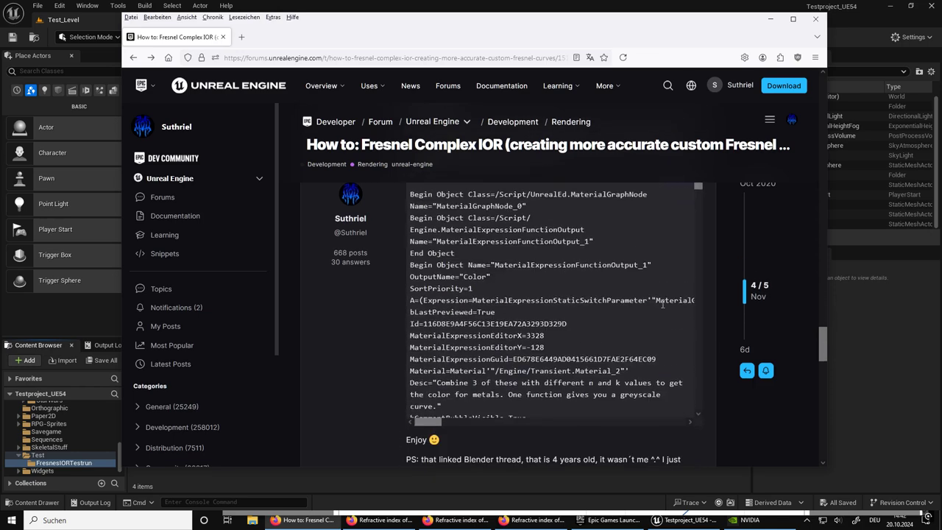
scroll(731, 306, "up", 3)
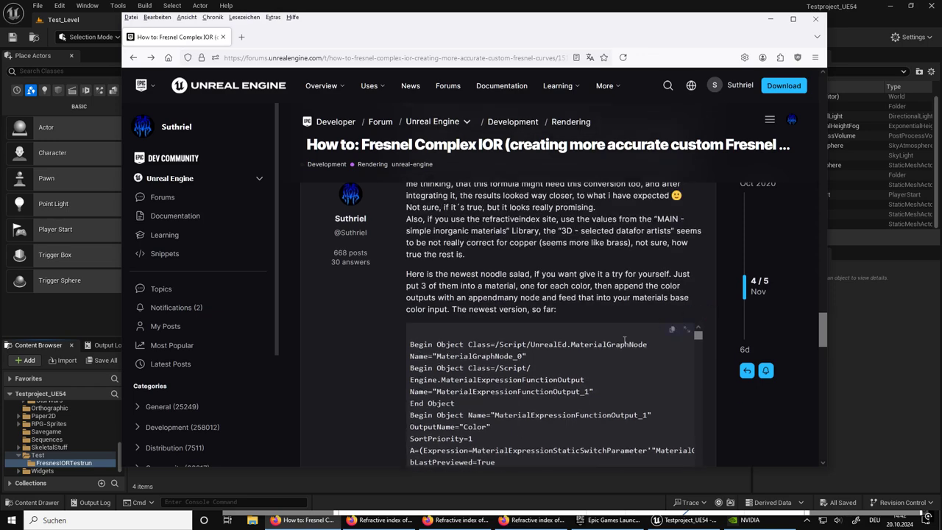
scroll(625, 340, "up", 3)
scroll(708, 354, "down", 3)
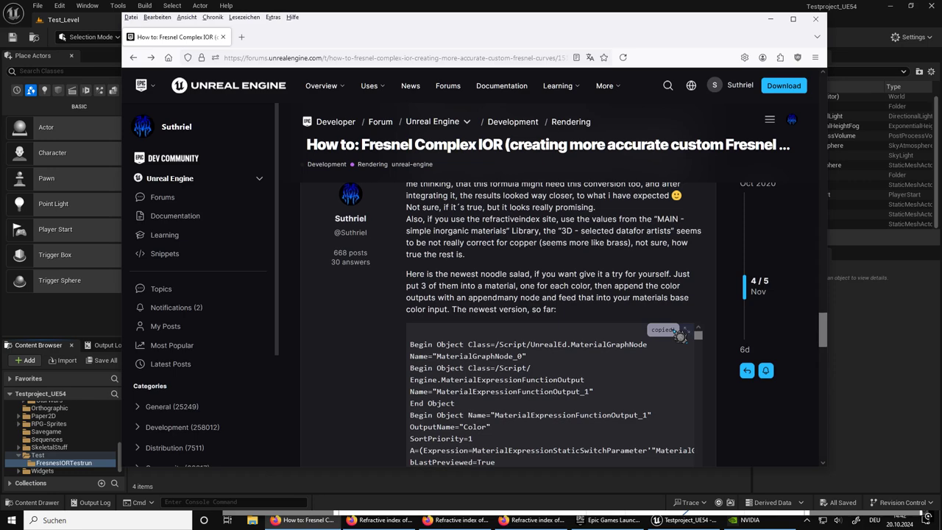
Open IORTestMat full screen, review its Metallic, Roughness and colour parameters, then return to the level
left_click(878, 356)
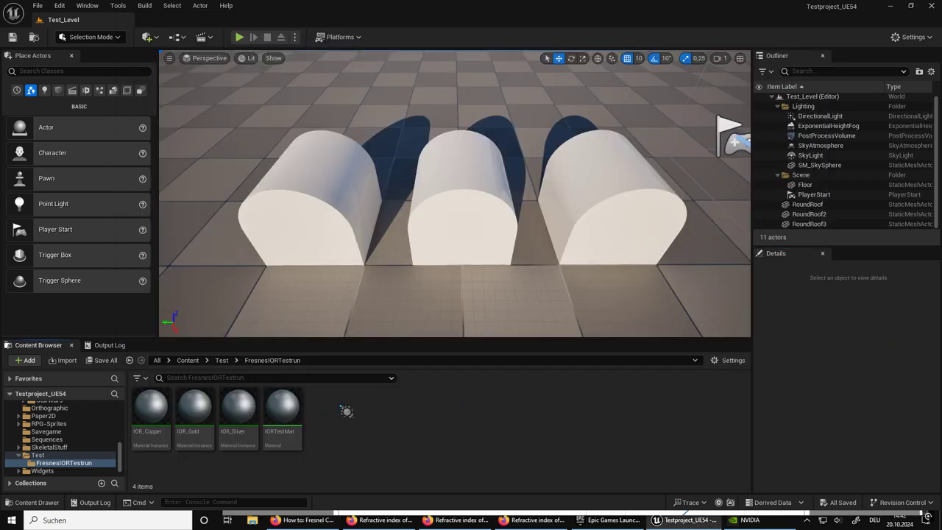
double_click(282, 408)
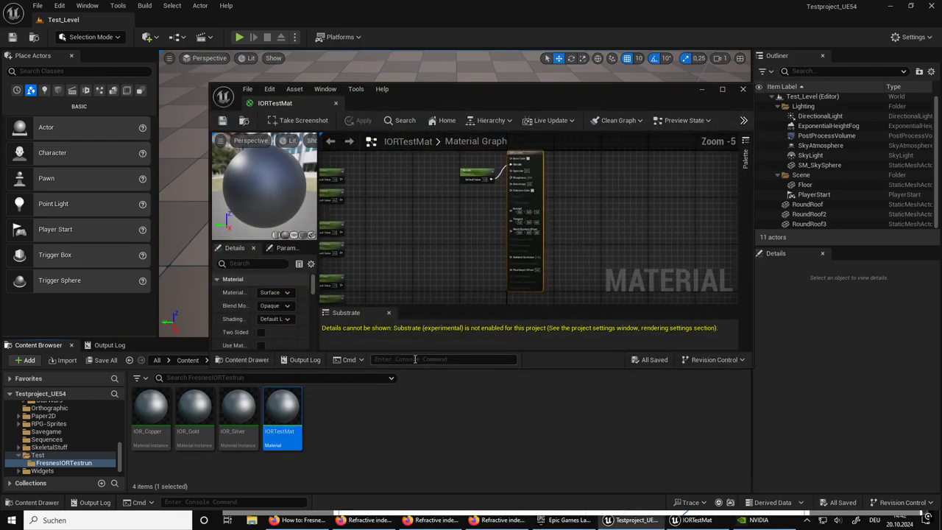
left_click(722, 88)
scroll(361, 213, "up", 4)
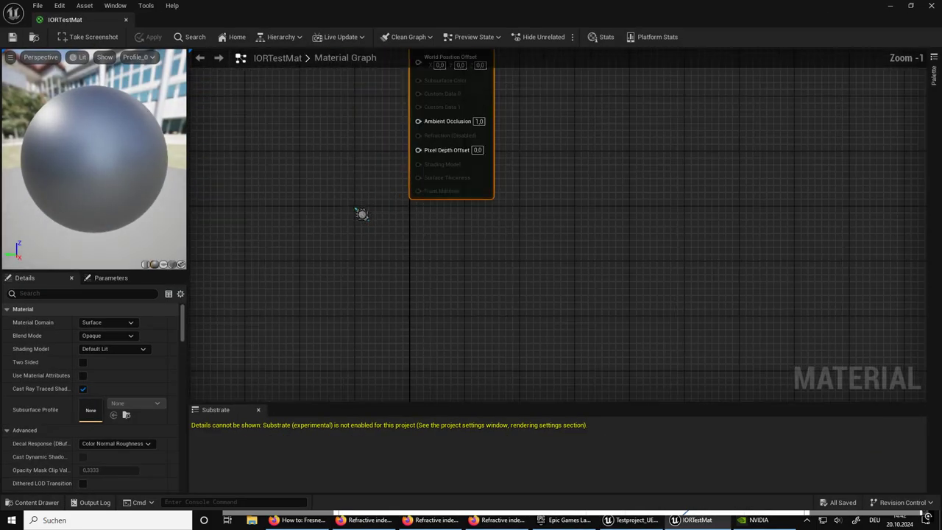
right_click_drag(361, 213, 449, 364)
mouse_move(467, 248)
right_mouse_down()
mouse_move(472, 305)
mouse_move(700, 261)
right_mouse_up()
mouse_move(422, 273)
right_mouse_down()
mouse_move(570, 260)
mouse_move(569, 244)
mouse_move(491, 234)
mouse_move(417, 243)
right_mouse_up()
left_click(890, 6)
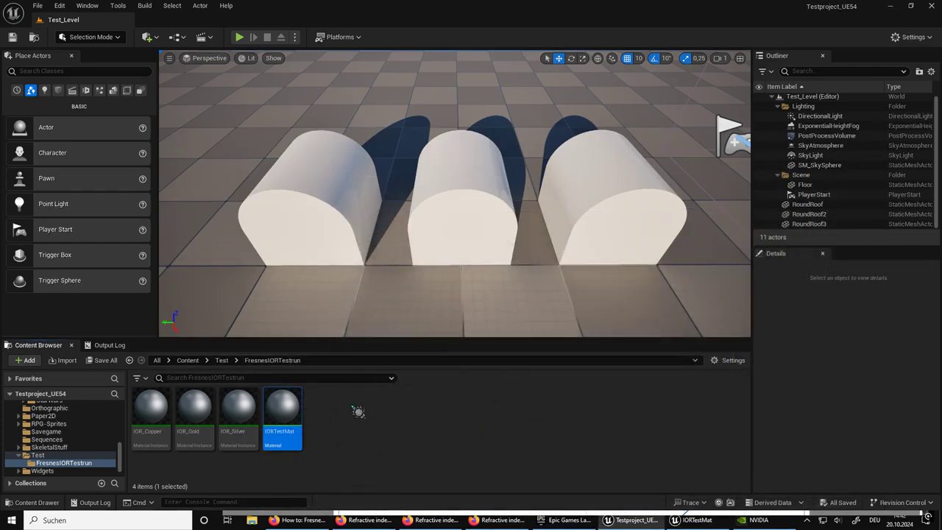
Create a material function asset named FresnelIORFunction in the FresnelIORTestrun folder and open it
right_click(338, 411)
mouse_move(336, 401)
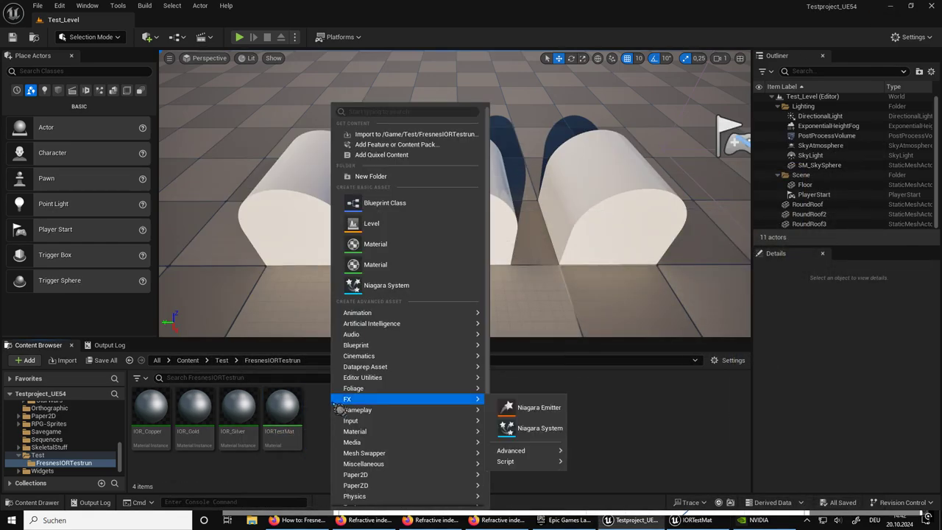
mouse_move(380, 433)
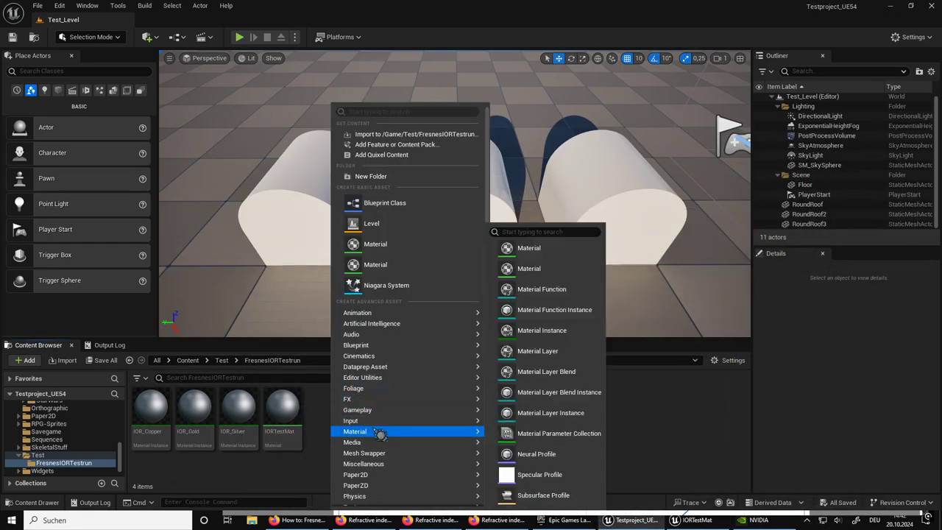
left_click(569, 291)
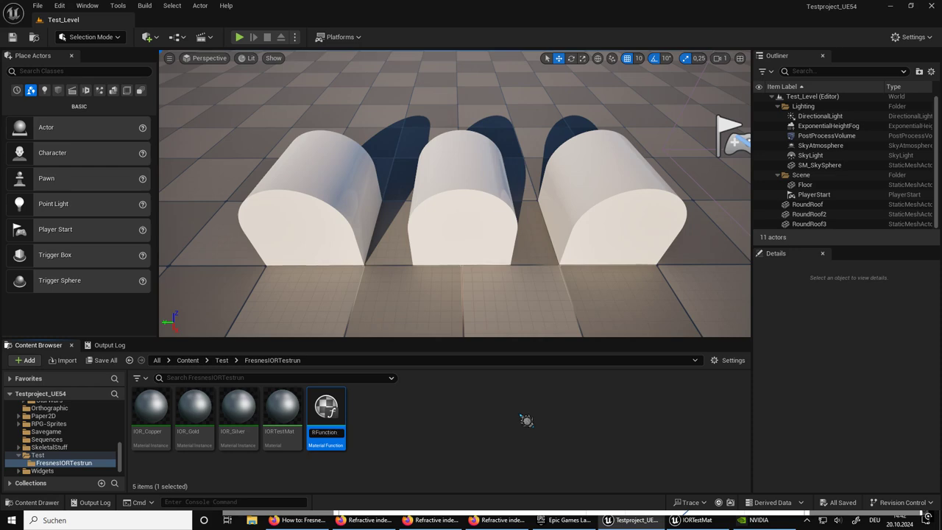
key("Return")
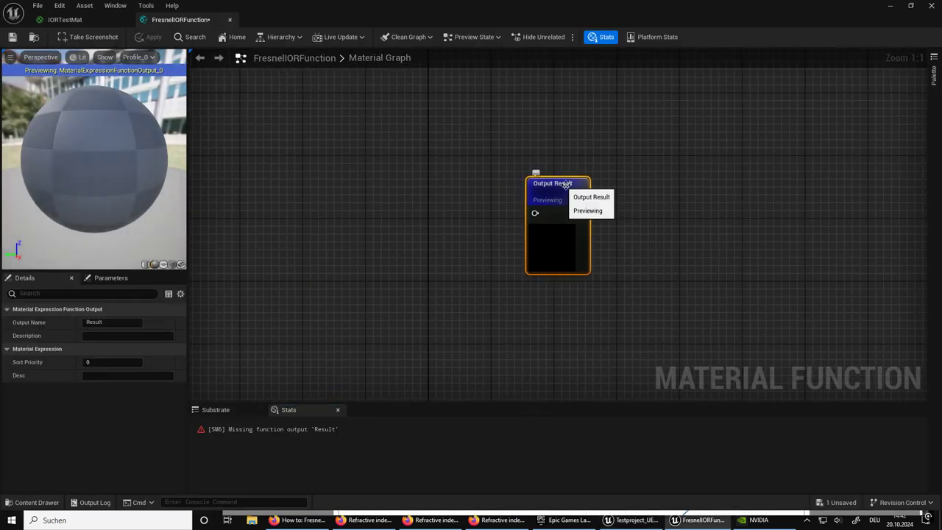
Delete the default Output Result node and paste the Fresnel Complex IOR node network in its place
key("Delete")
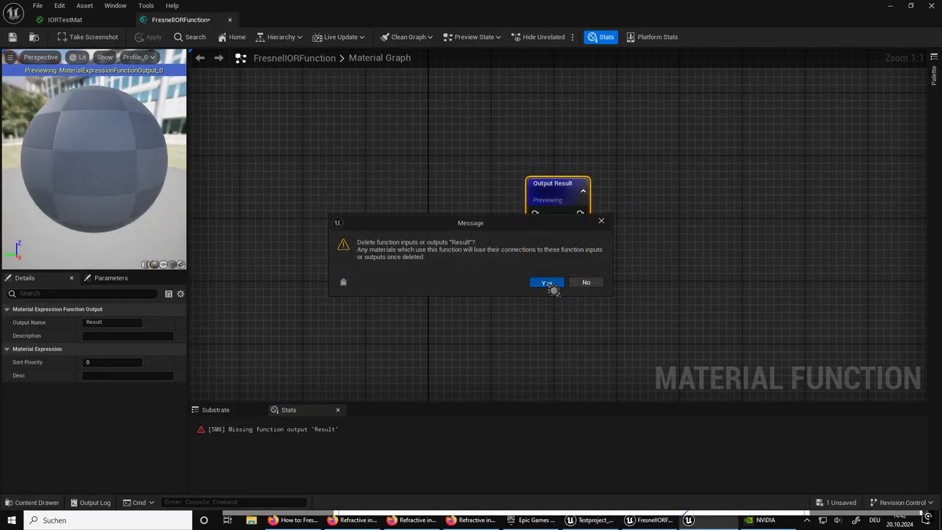
left_click(550, 284)
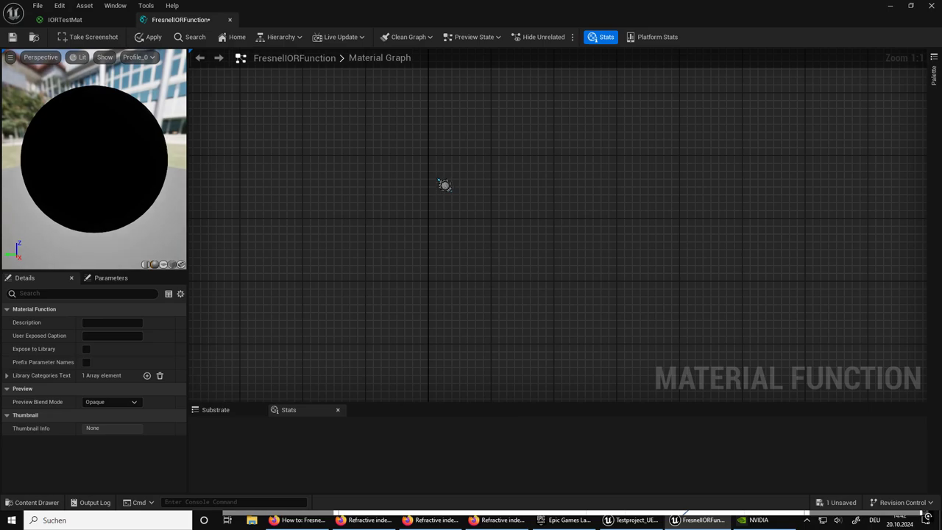
key("ctrl+v")
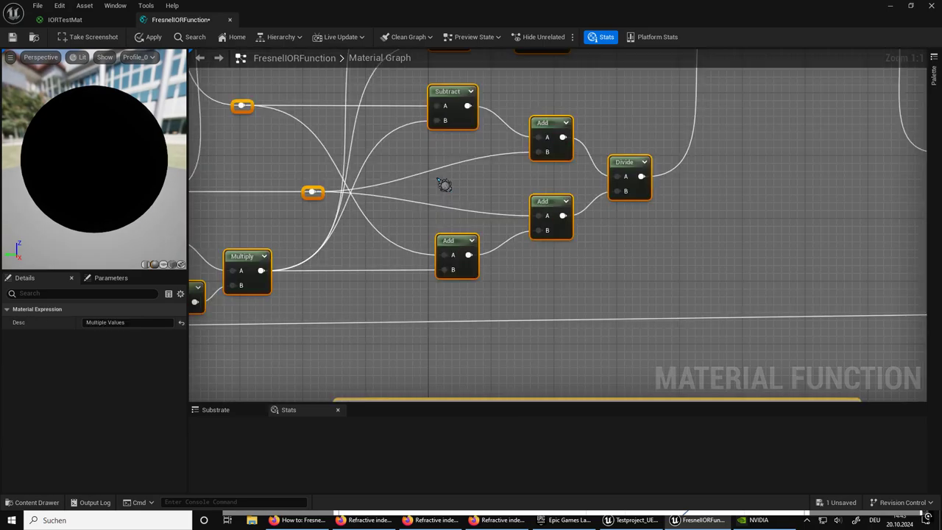
scroll(469, 225, "down", 7)
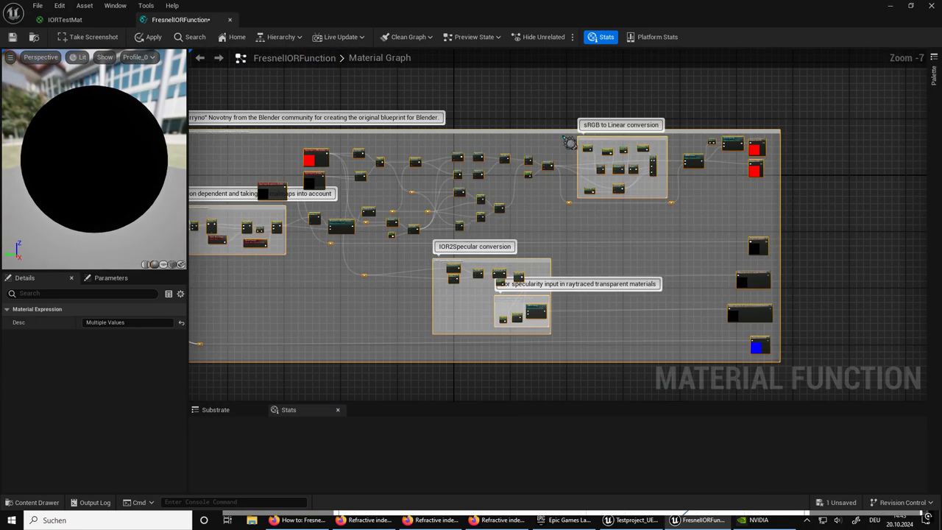
right_click_drag(570, 142, 636, 78)
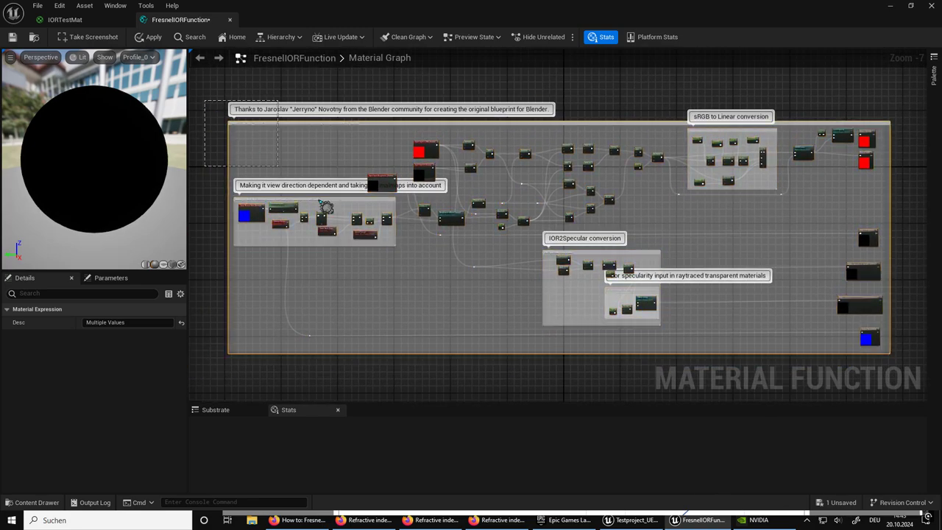
left_click(911, 318)
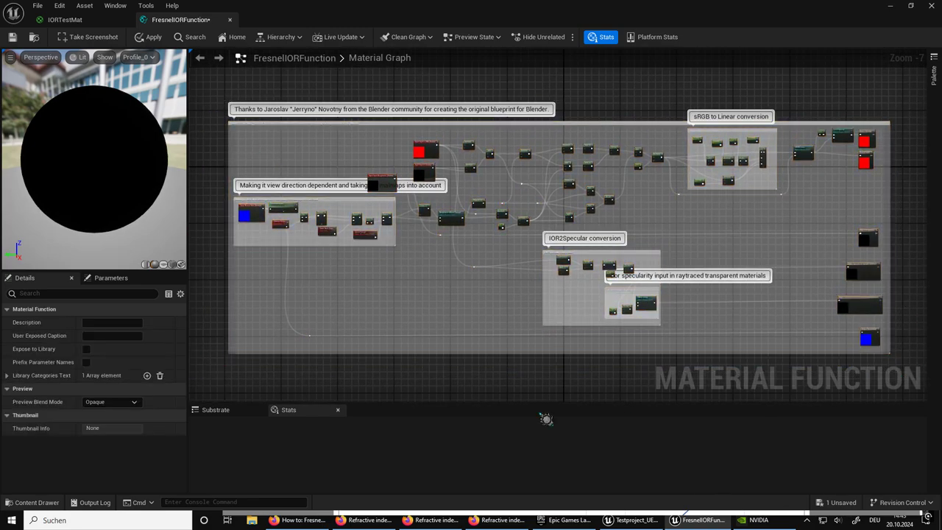
Check the node code in the forum post against the pasted network in FresnelIORFunction
left_click(299, 521)
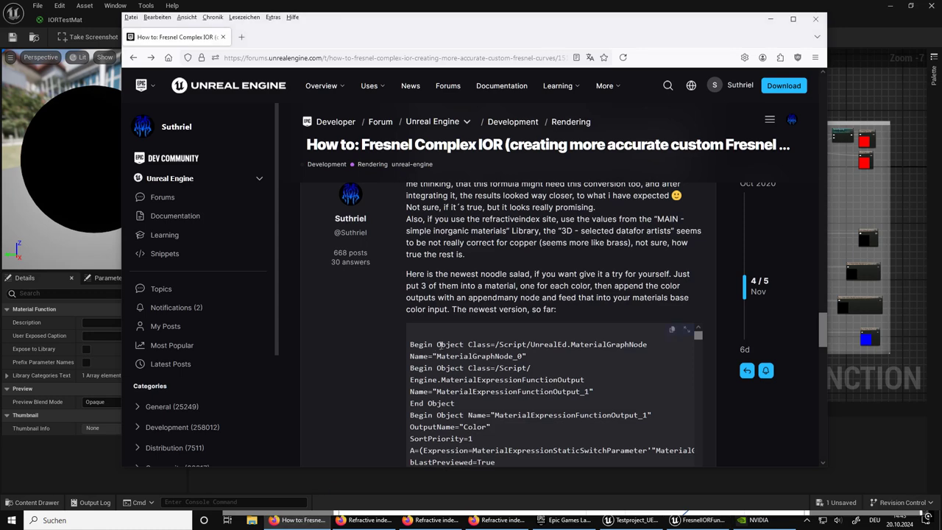
left_click_drag(434, 344, 598, 466)
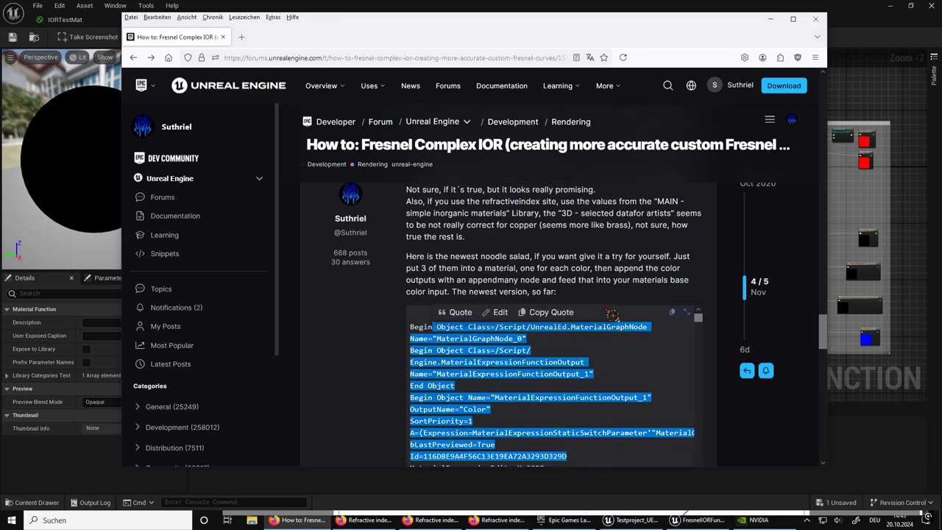
left_click(621, 270)
left_click(876, 90)
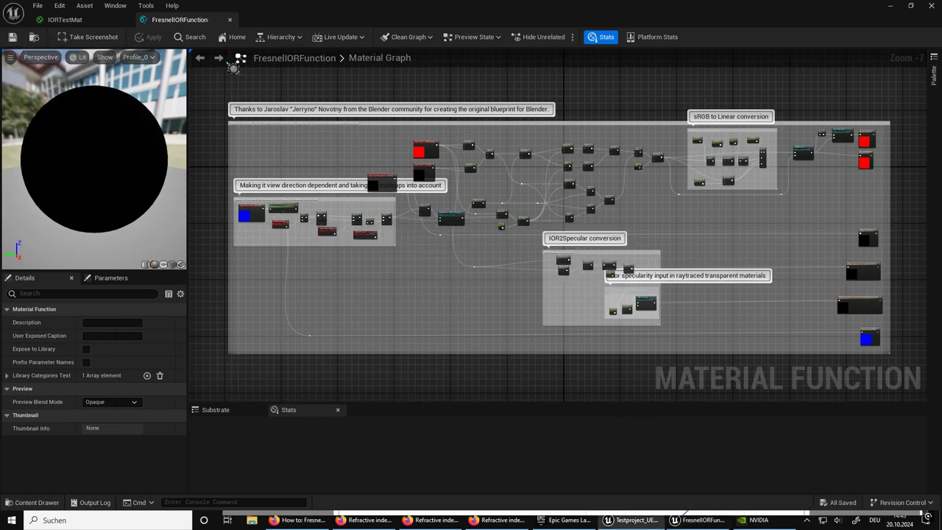
Reopen IORTestMat and add FresnelIORFunction to its graph as a node
left_click(931, 6)
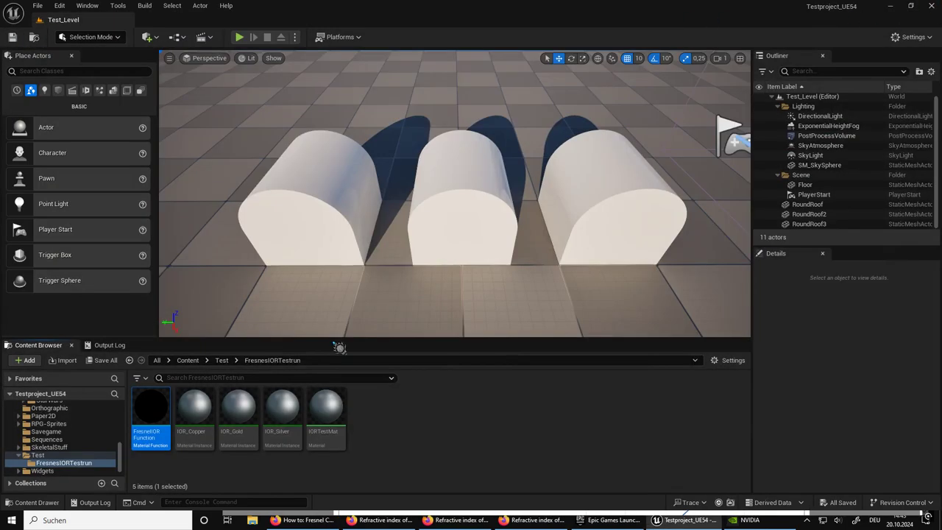
left_click(328, 405)
double_click(329, 405)
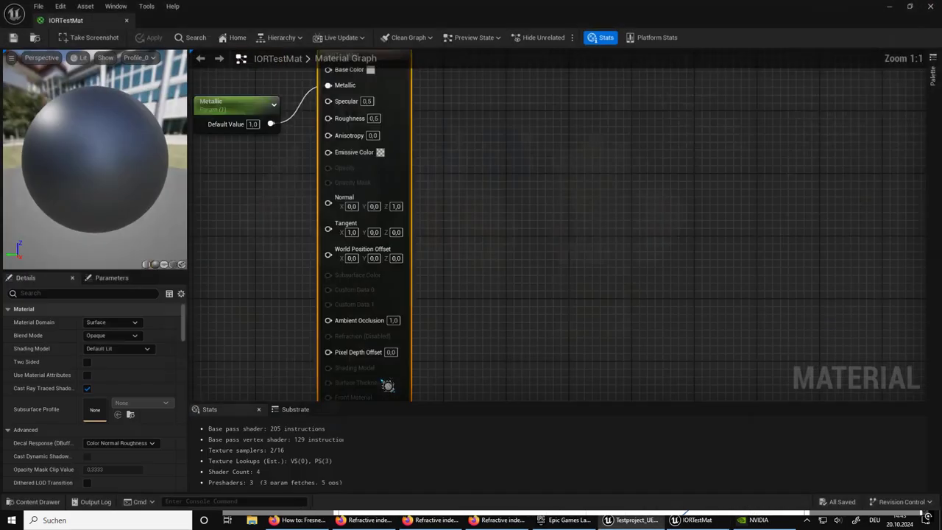
left_click(911, 6)
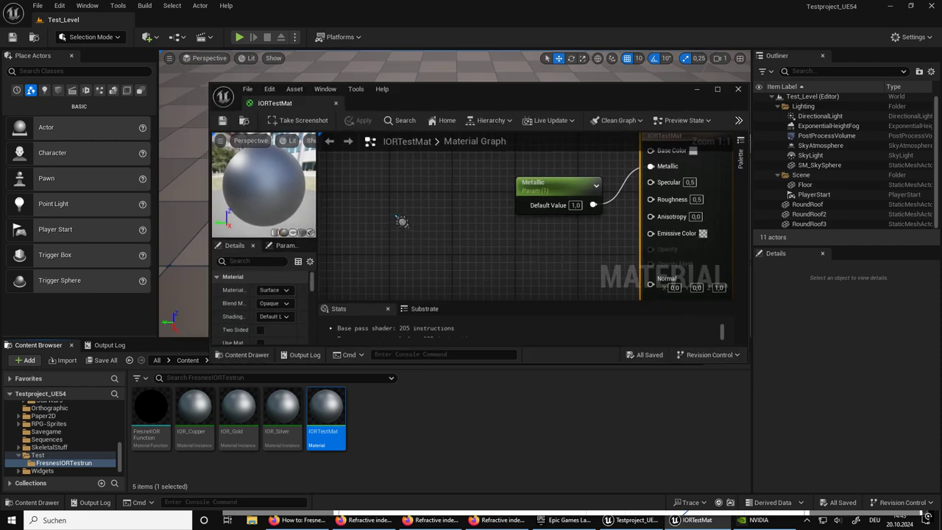
left_click_drag(152, 406, 418, 230)
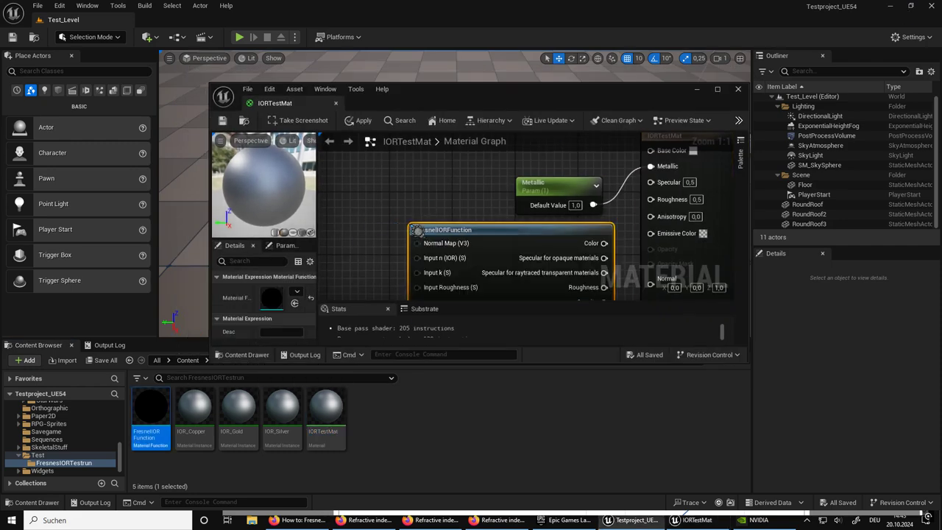
left_click(719, 89)
Place the function node by the Red parameters and paste copies beside the Green and Blue ones
right_click_drag(339, 120, 577, 111)
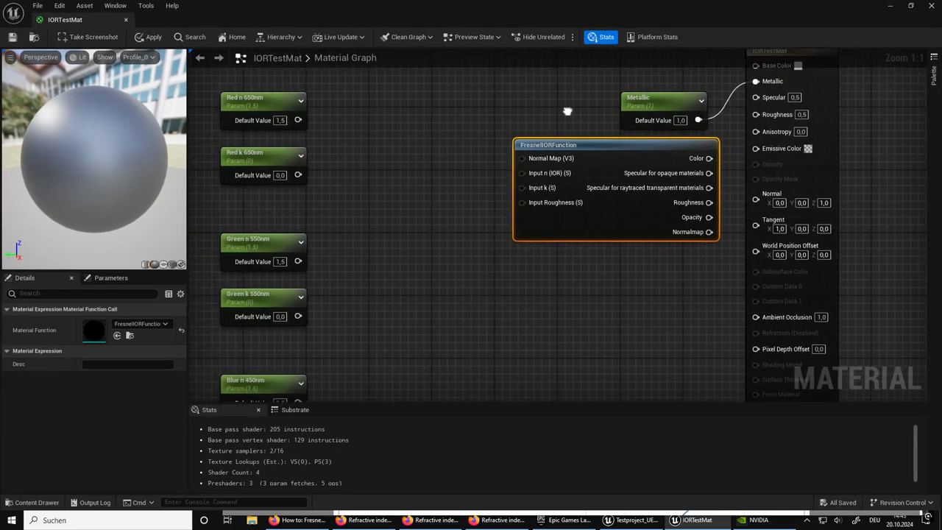
left_click_drag(587, 147, 435, 92)
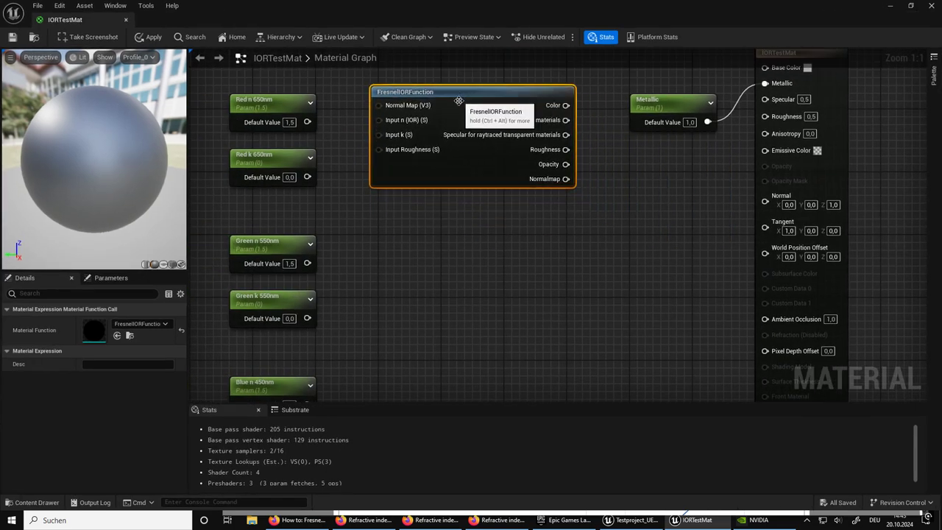
key("ctrl+v")
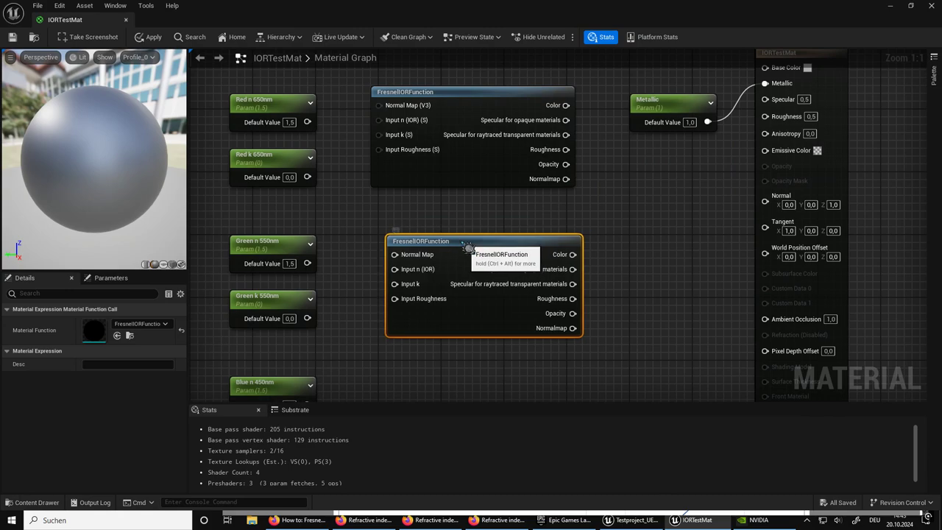
mouse_move(445, 284)
right_mouse_down()
mouse_move(448, 227)
mouse_move(438, 254)
right_mouse_up()
key("ctrl+v")
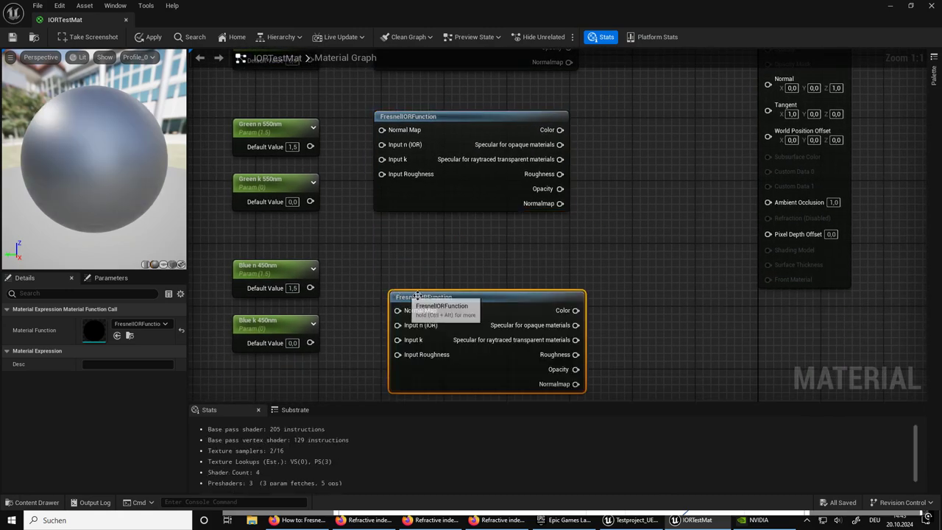
Wire Red n/k 650nm and Green n/k 550nm into the IOR and k inputs of their functions
left_click(354, 225)
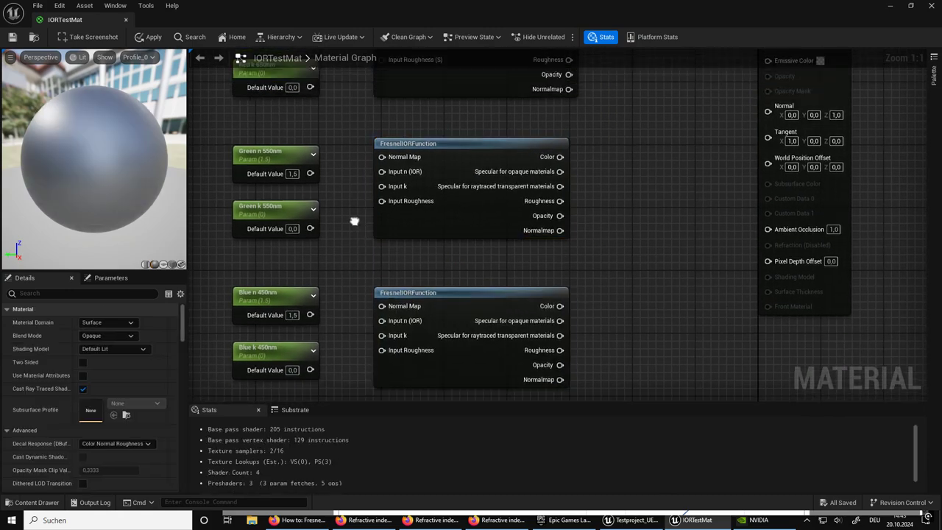
right_click_drag(354, 221, 350, 350)
left_click_drag(305, 160, 390, 163)
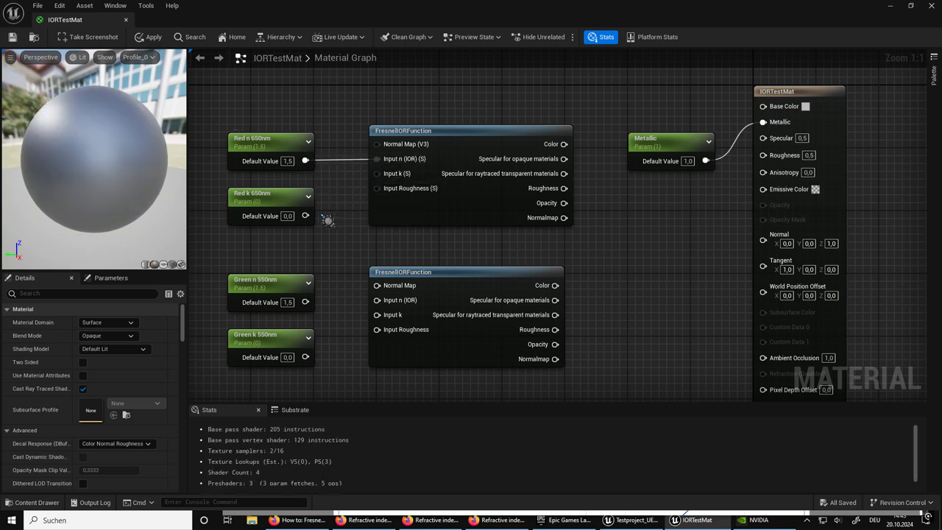
left_click_drag(306, 216, 383, 174)
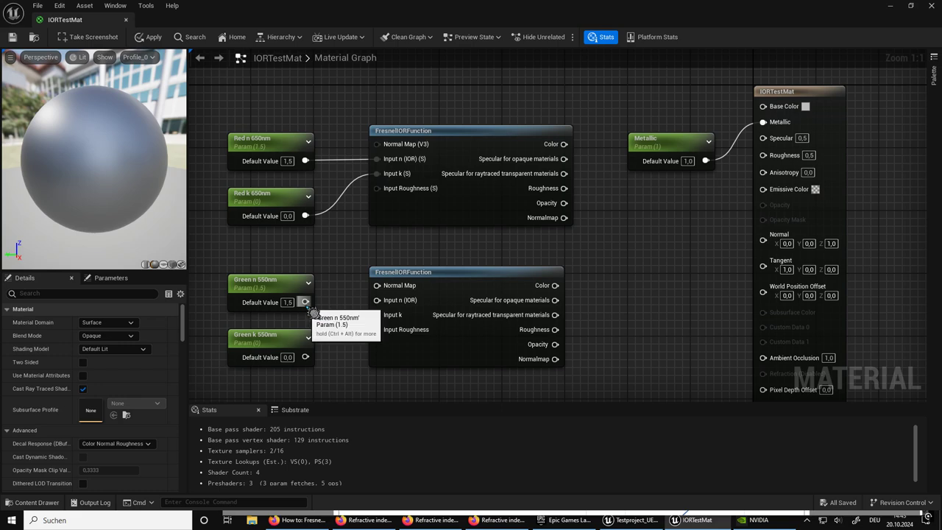
left_click_drag(306, 302, 377, 301)
right_click_drag(359, 333, 380, 293)
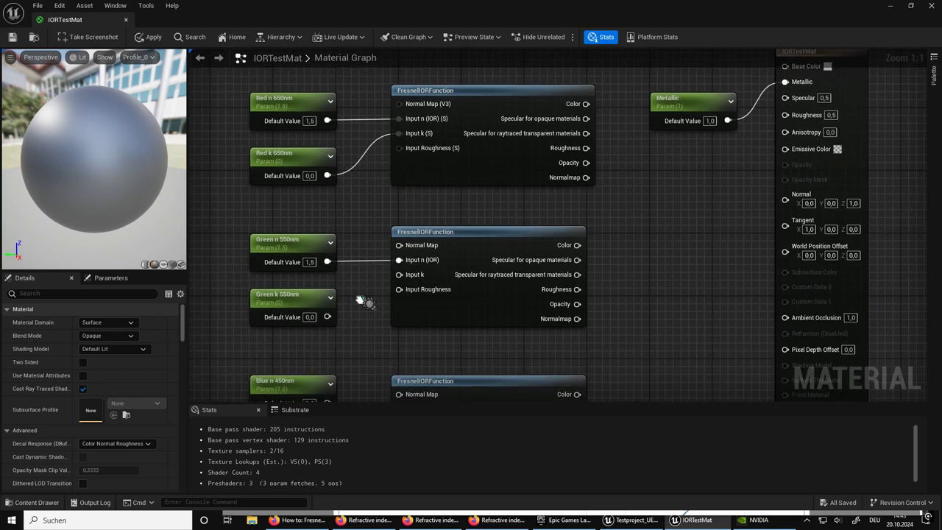
mouse_move(328, 317)
left_mouse_down()
mouse_move(405, 283)
mouse_move(399, 275)
left_mouse_up()
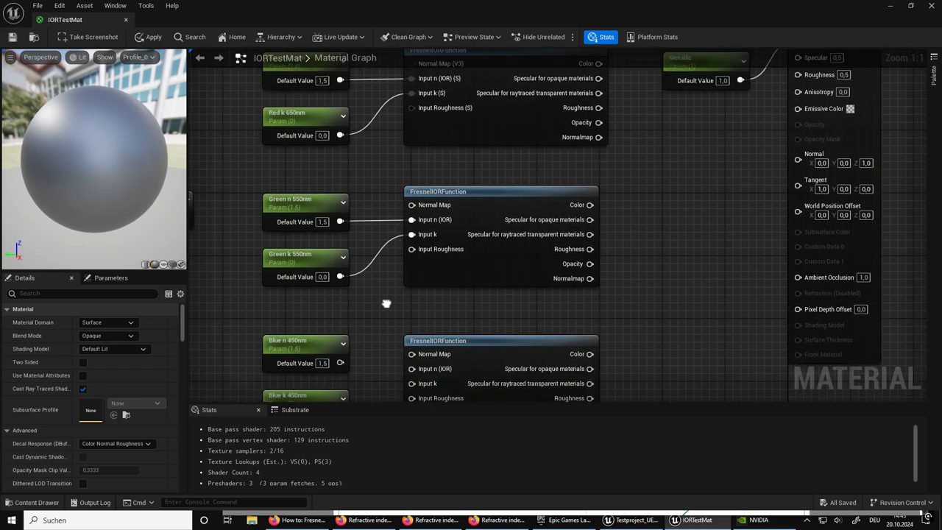
Wire Blue n 450nm and Blue k 450nm into the third function's IOR and k inputs
right_click_drag(385, 305, 360, 278)
left_click_drag(350, 268, 421, 273)
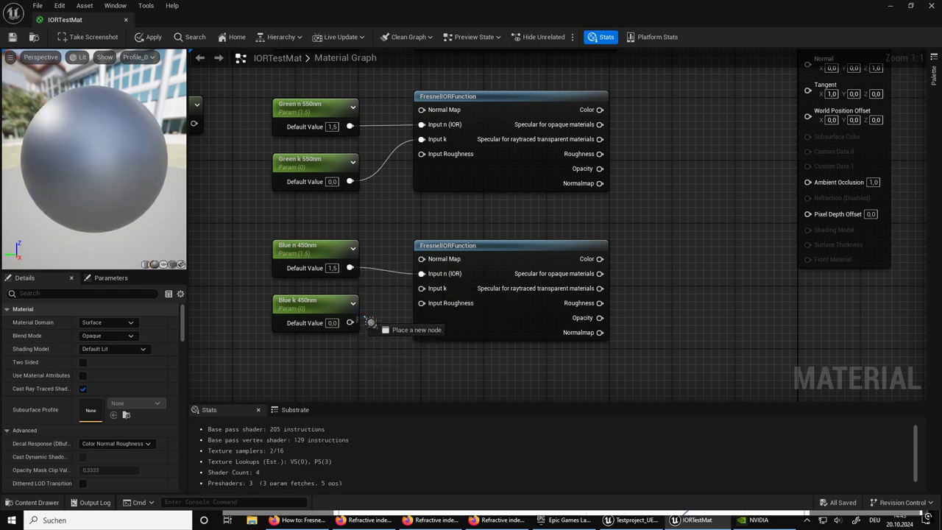
left_click_drag(349, 323, 422, 287)
right_click_drag(671, 246, 551, 301)
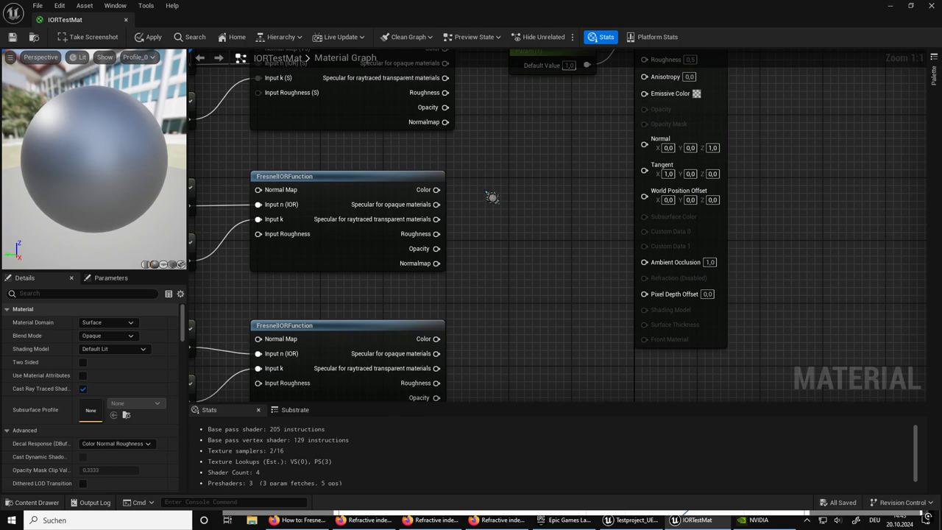
Add an AppendMany node beside the Fresnel functions using the 'append' node search
right_click_drag(491, 196, 499, 227)
right_click(499, 227)
type("append")
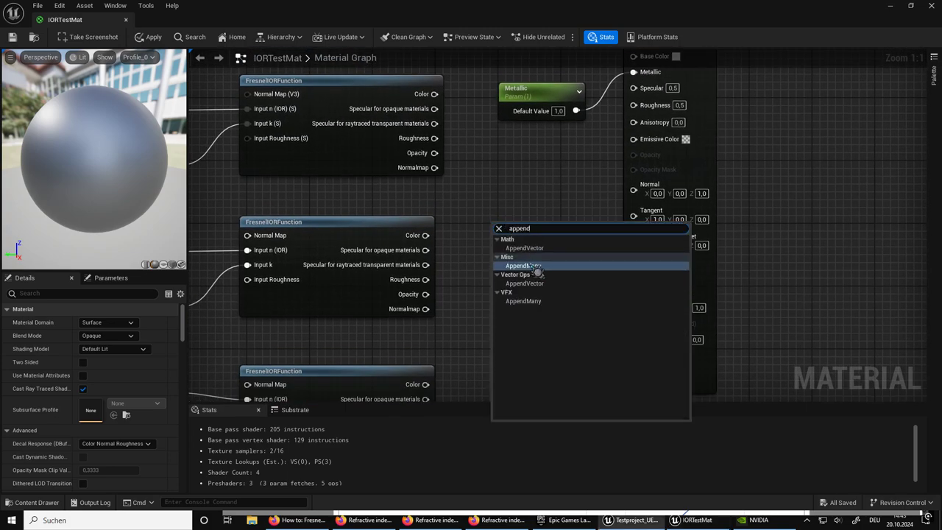
left_click(530, 265)
right_click_drag(507, 189, 493, 202)
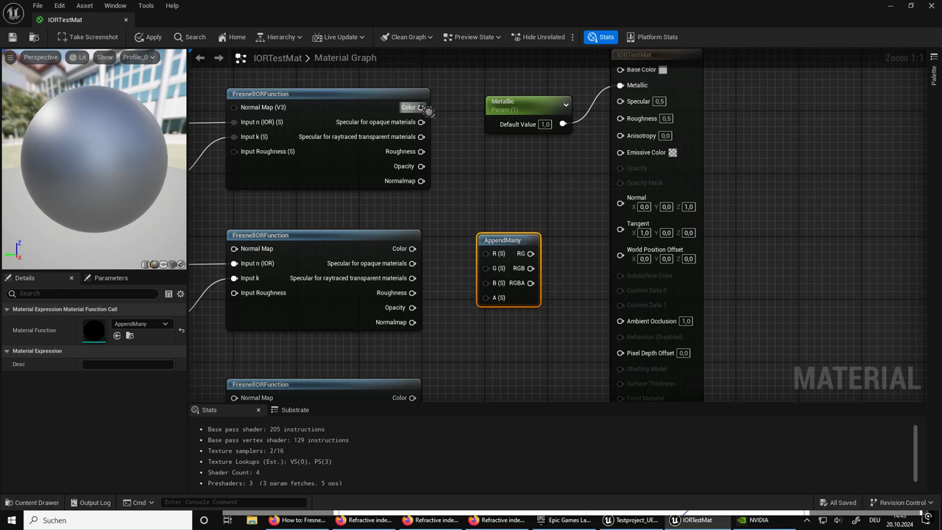
Feed the three Color outputs into AppendMany R, G, B and red's opaque specular into Specular
left_click_drag(422, 107, 486, 253)
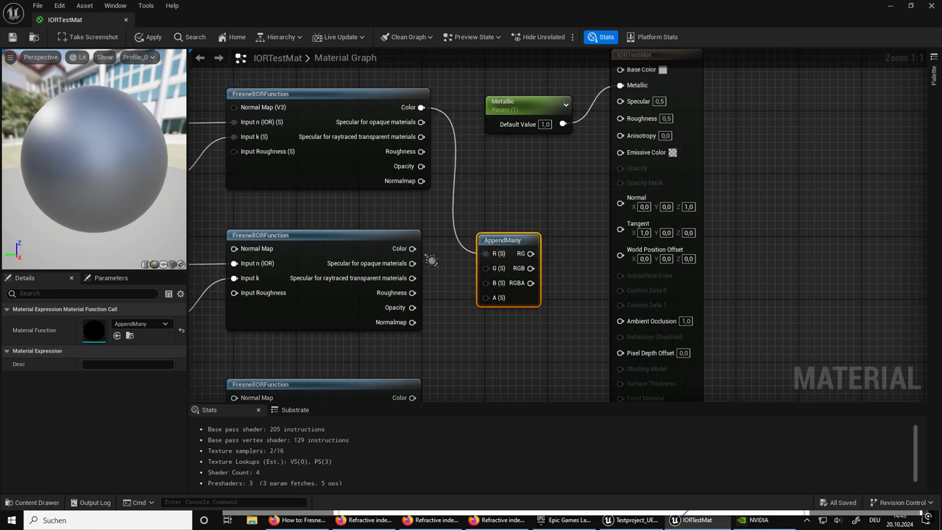
mouse_move(413, 249)
left_mouse_down()
mouse_move(493, 280)
mouse_move(499, 268)
left_mouse_up()
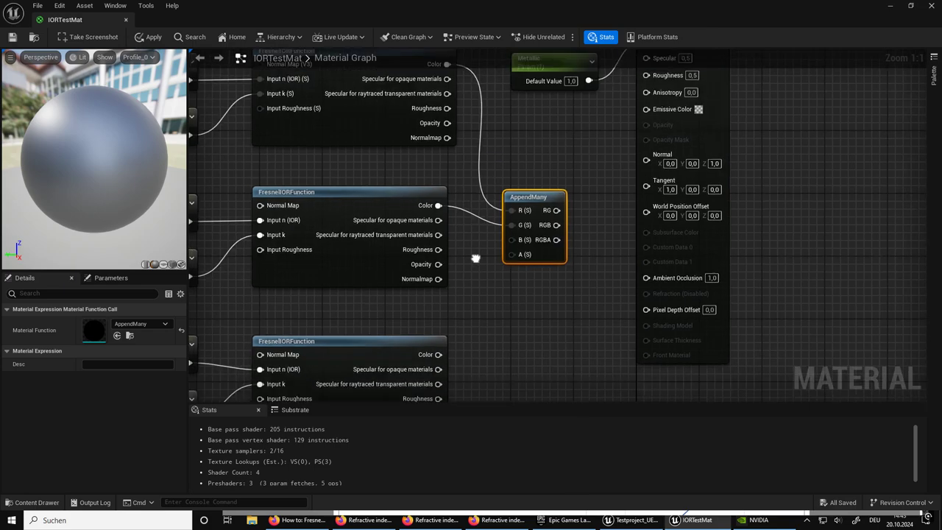
right_click_drag(493, 272, 520, 204)
mouse_move(439, 330)
left_mouse_down()
mouse_move(516, 229)
mouse_move(513, 215)
left_mouse_up()
right_click_drag(555, 143, 513, 251)
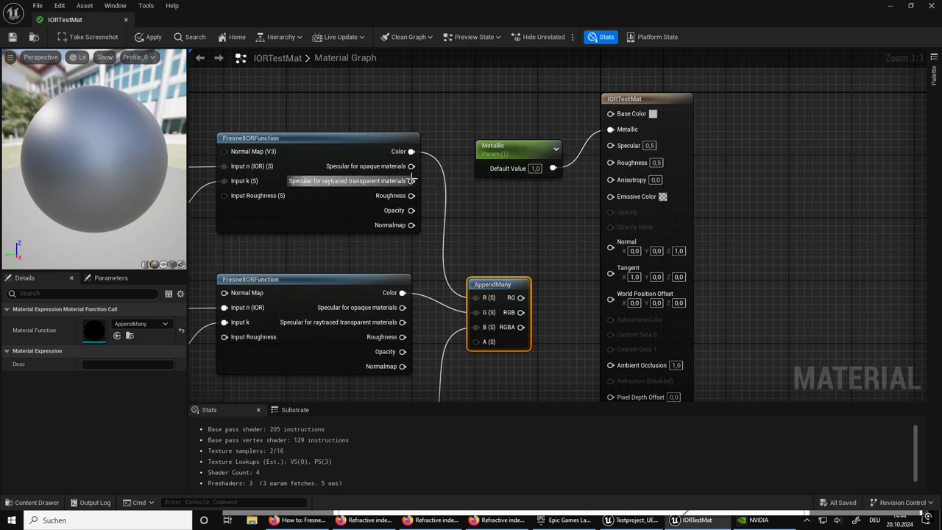
left_click_drag(412, 166, 610, 144)
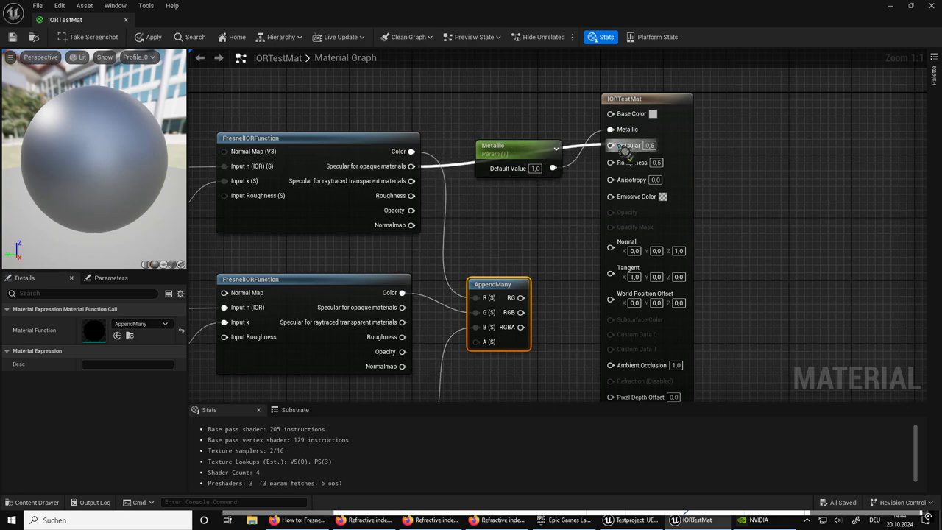
Connect AppendMany's combined RGB output to IORTestMat's Base Color
right_click_drag(521, 230, 538, 184)
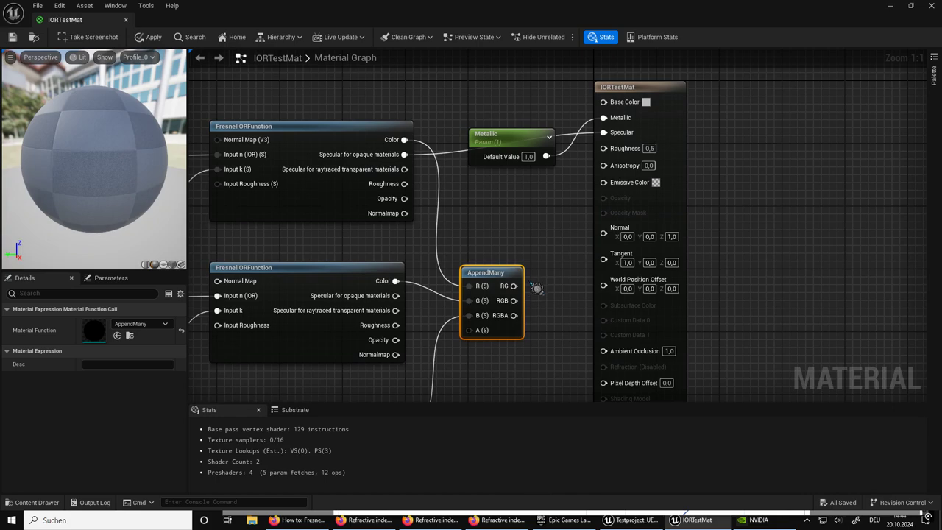
mouse_move(513, 300)
left_mouse_down()
mouse_move(528, 300)
mouse_move(604, 101)
left_mouse_up()
right_click_drag(508, 225, 835, 175)
Link Roughness to all three functions' Input Roughness, and the red function's Roughness to material Roughness
mouse_move(320, 250)
left_mouse_down()
mouse_move(530, 165)
mouse_move(547, 139)
left_mouse_up()
right_click_drag(321, 256, 307, 204)
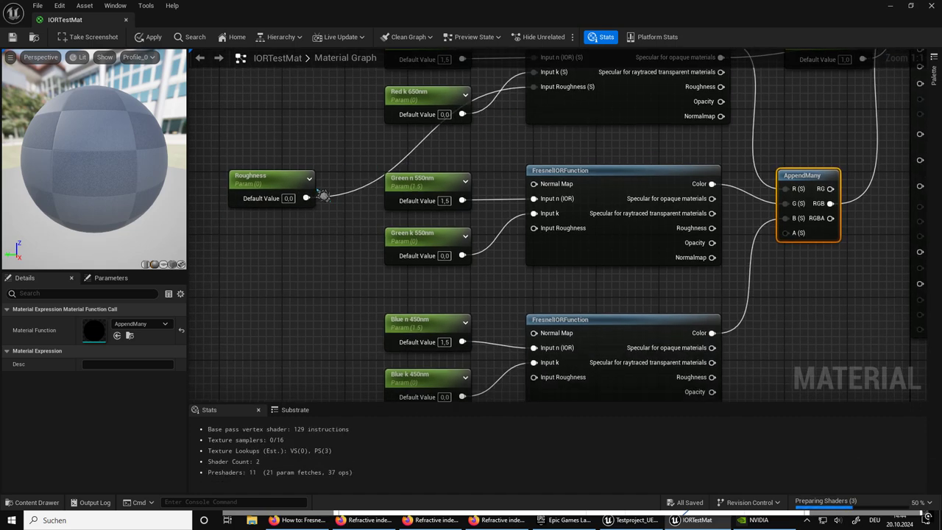
left_click_drag(306, 199, 535, 228)
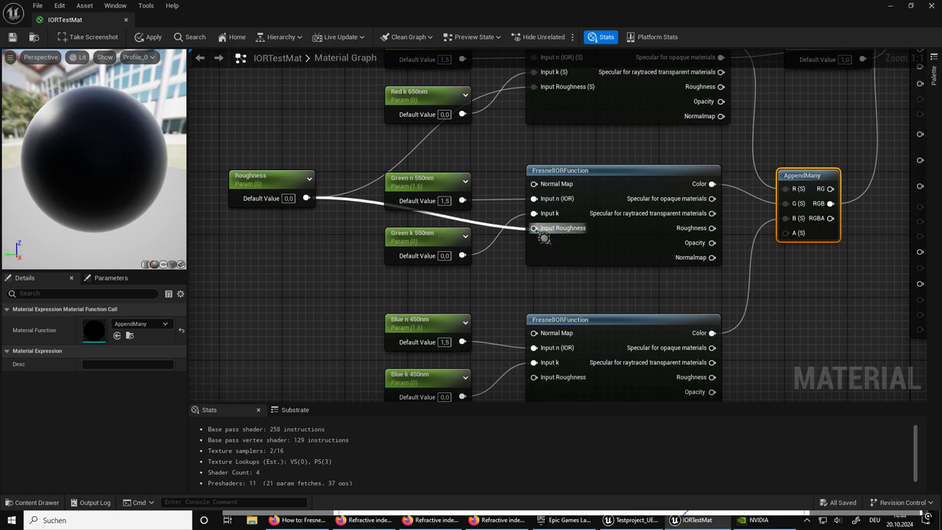
right_click_drag(323, 265, 305, 212)
left_click_drag(289, 143, 535, 331)
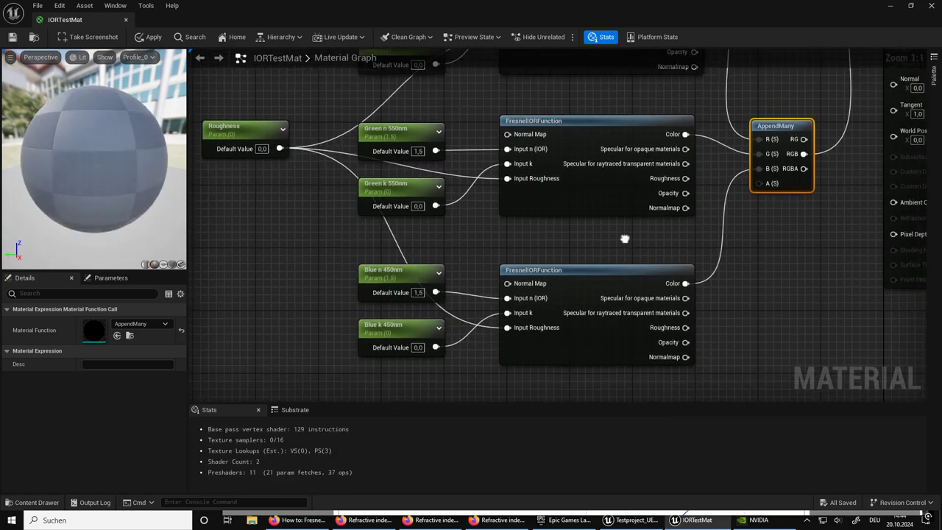
left_click_drag(784, 120, 785, 262)
right_click_drag(627, 240, 390, 232)
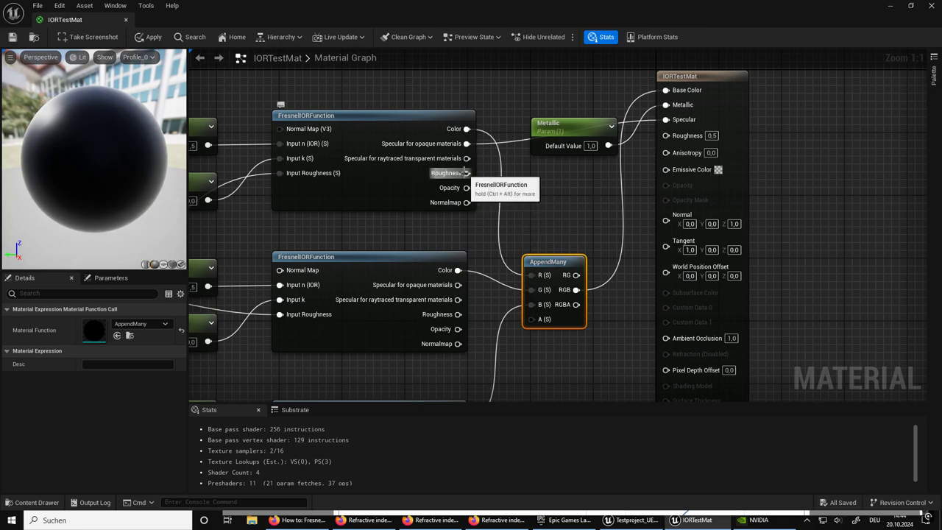
left_click_drag(467, 173, 686, 140)
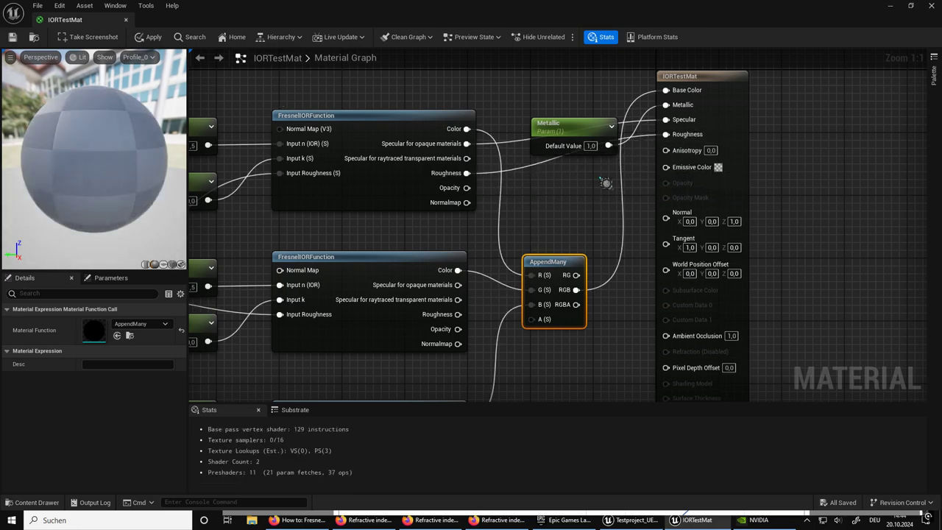
Open the first FresnelIORFunction node's internal graph and survey its roughness and specular outputs
left_click(366, 186)
double_click(366, 186)
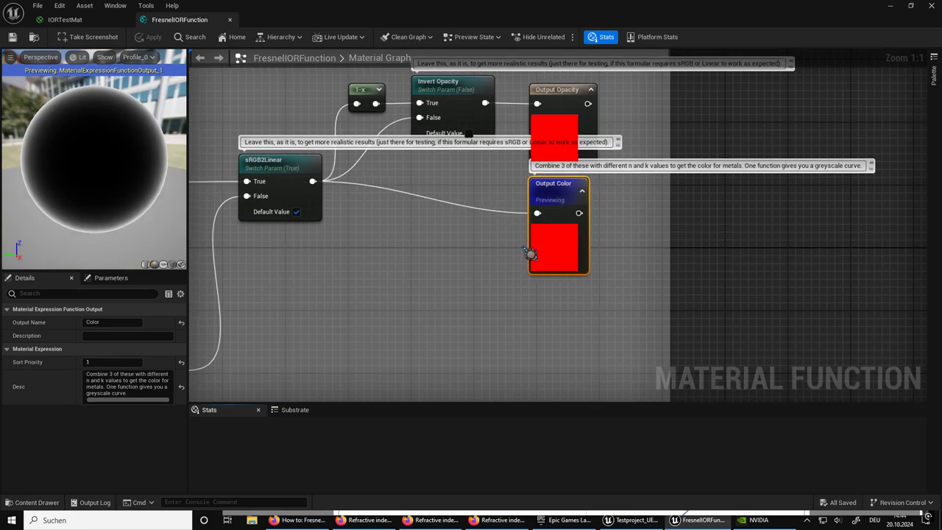
scroll(475, 323, "down", 3)
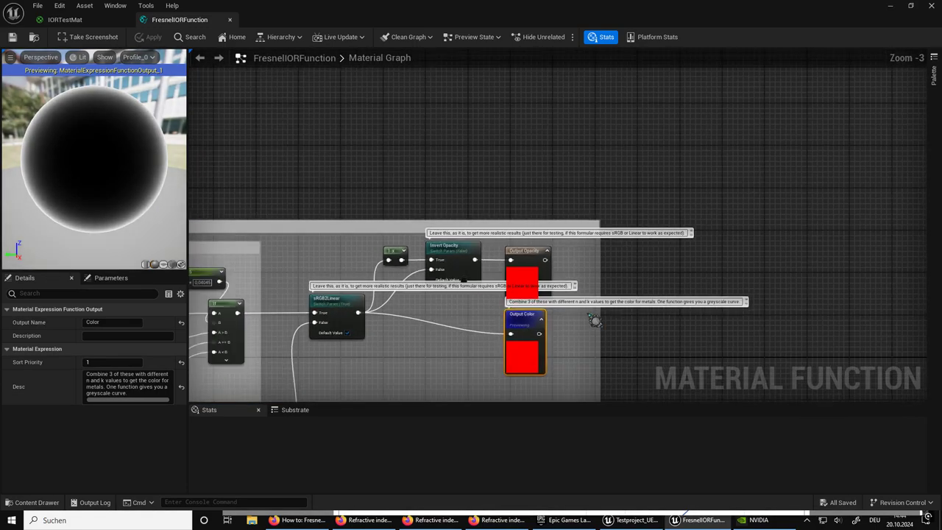
right_click_drag(595, 320, 543, 187)
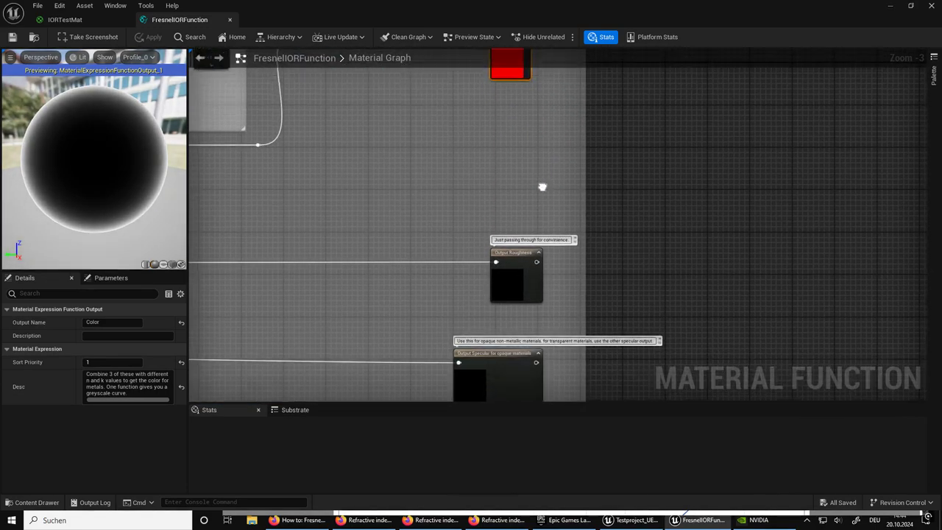
scroll(343, 269, "down", 1)
mouse_move(343, 270)
right_mouse_down()
mouse_move(685, 256)
mouse_move(740, 236)
right_mouse_up()
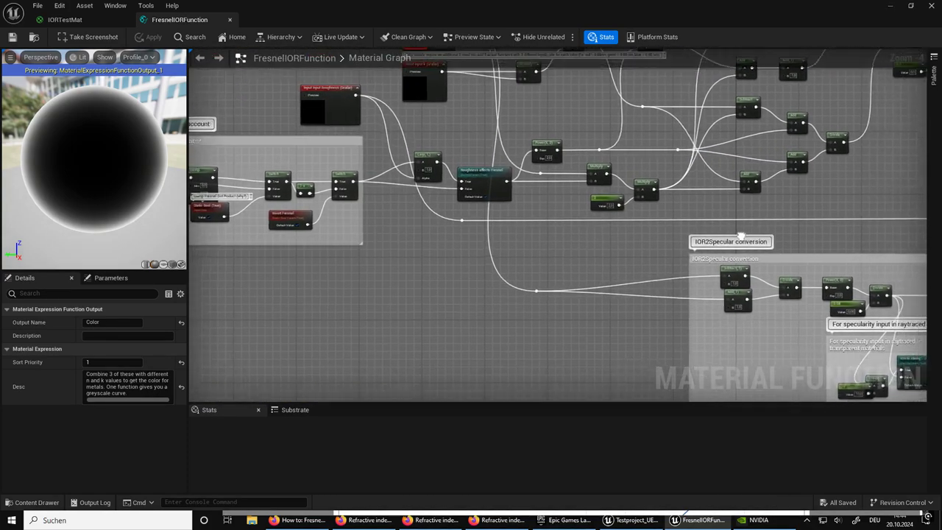
right_click_drag(694, 202, 772, 263)
scroll(385, 192, "up", 4)
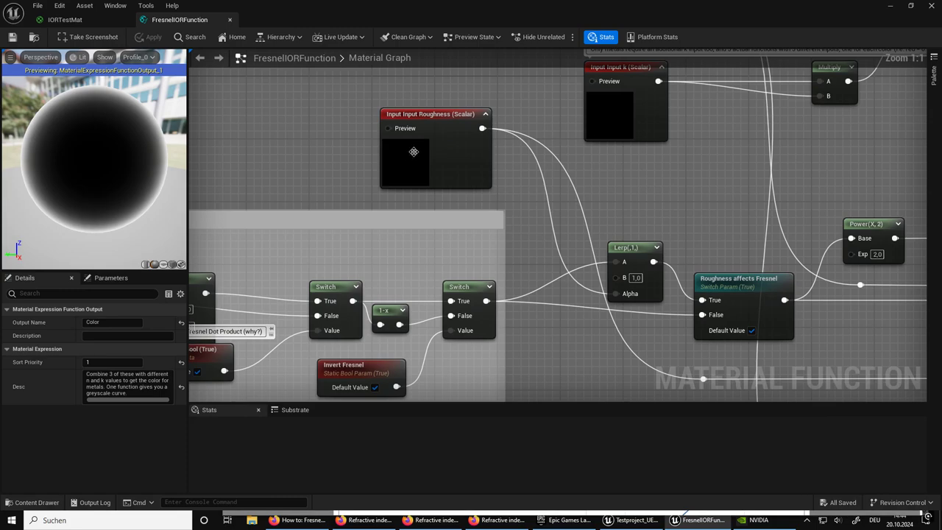
Trace the network past the Add/Divide and IOR2Specular nodes to inspect Output Roughness
right_click_drag(533, 181, 436, 140)
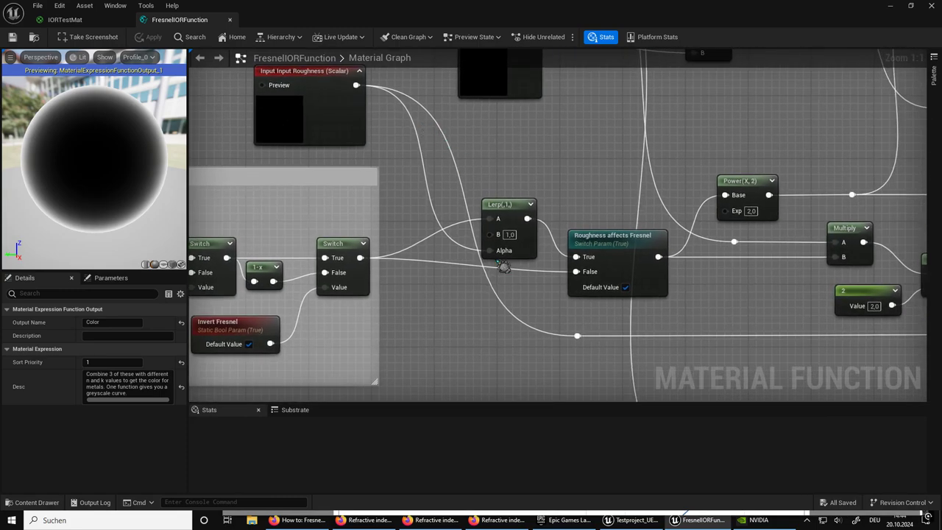
right_click_drag(577, 336, 412, 295)
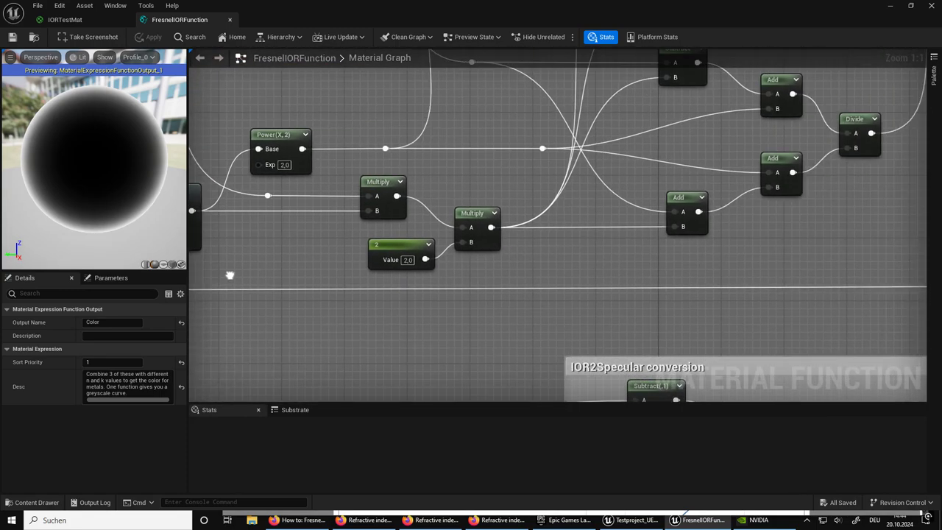
right_click_drag(731, 337, 383, 317)
right_click_drag(776, 322, 378, 311)
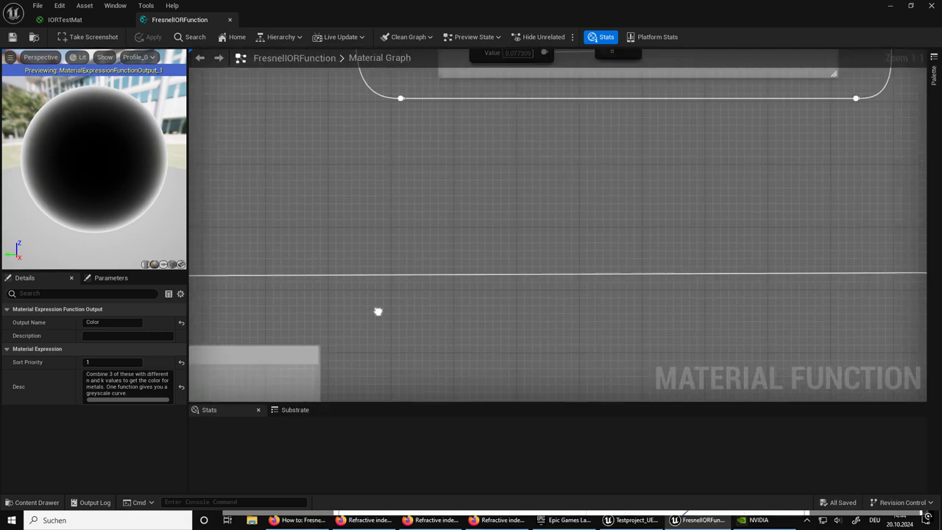
right_click_drag(800, 324, 296, 295)
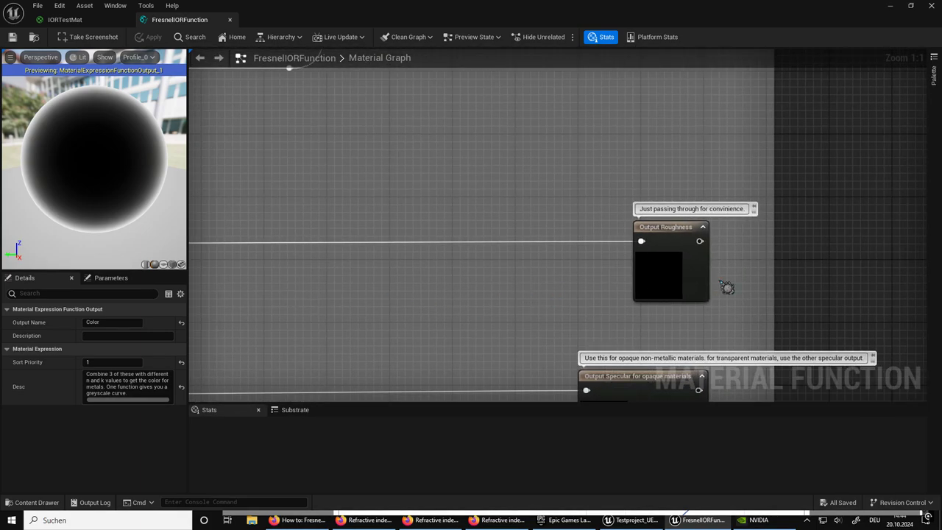
right_click_drag(726, 287, 635, 271)
left_click_drag(499, 214, 640, 311)
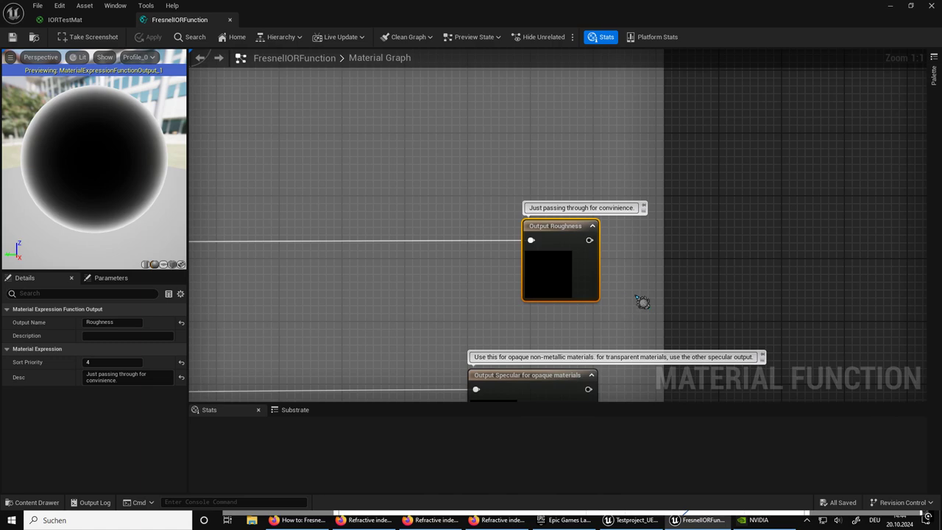
left_click(642, 301)
right_click_drag(741, 269, 712, 324)
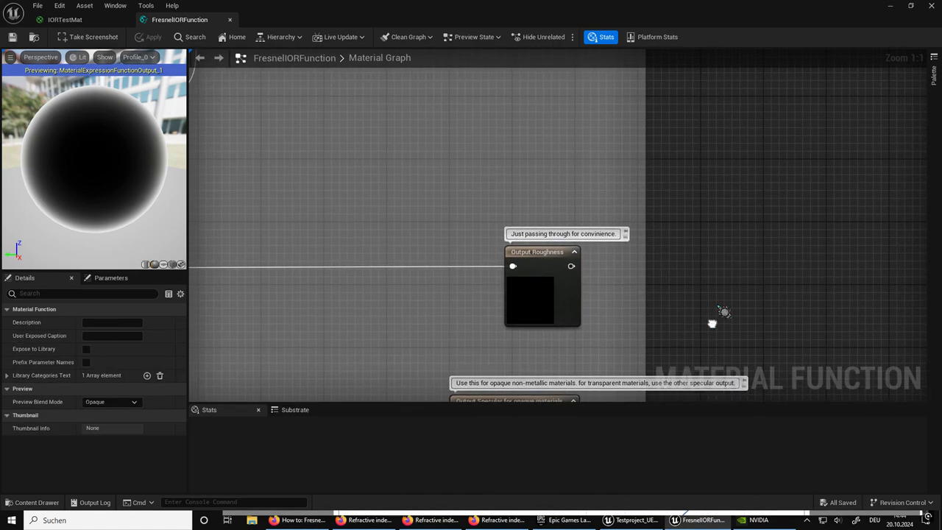
Review the rewired IORTestMat graph from the Roughness parameter to the output node
left_click(65, 19)
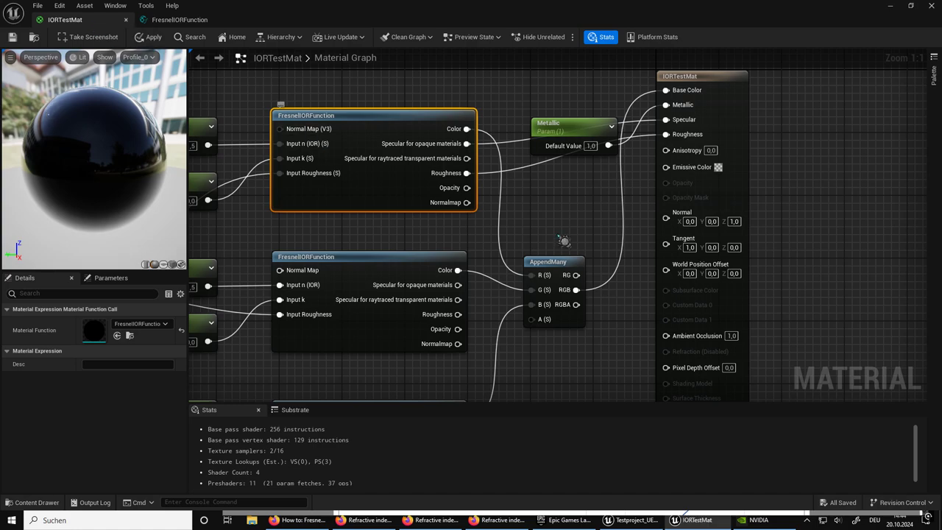
right_click_drag(578, 243, 613, 223)
left_click(602, 244)
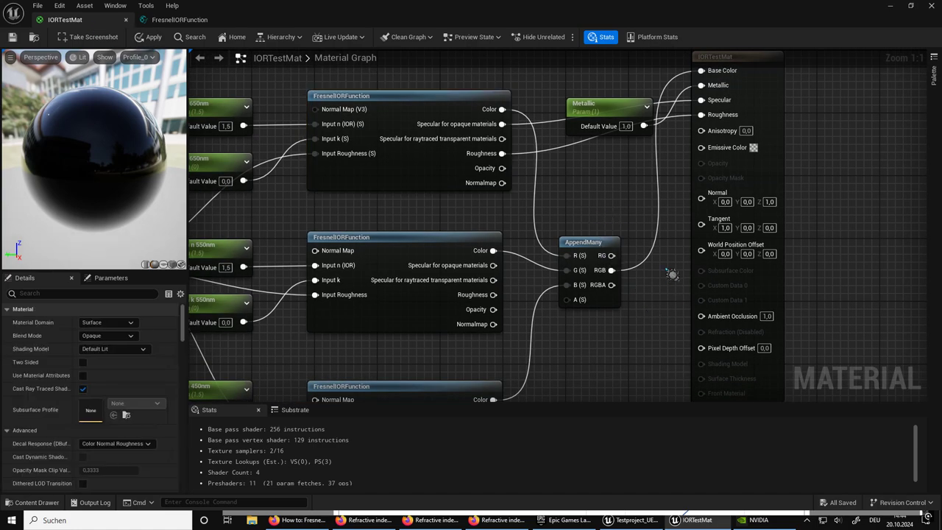
mouse_move(672, 274)
right_mouse_down()
mouse_move(655, 348)
mouse_move(678, 270)
mouse_move(822, 137)
right_mouse_up()
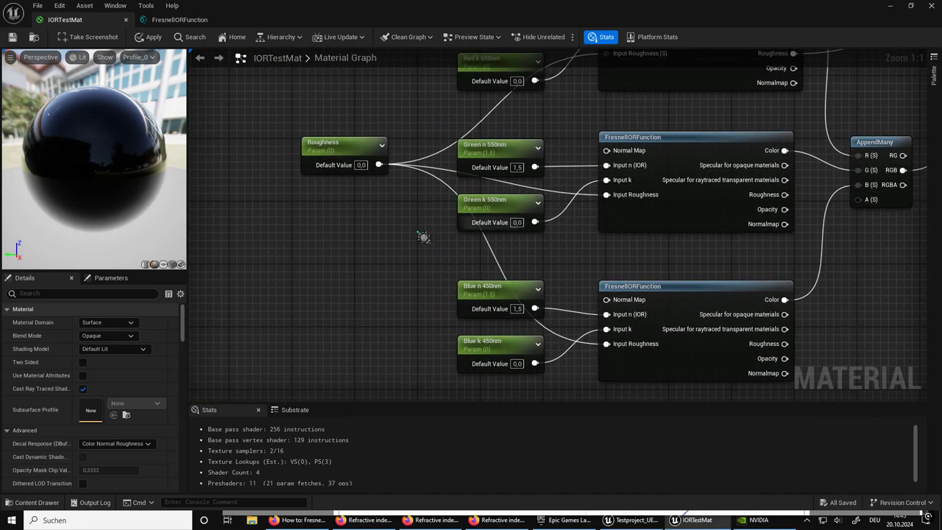
right_click_drag(317, 198, 396, 241)
scroll(396, 241, "down", 1)
mouse_move(791, 280)
right_mouse_down()
mouse_move(652, 324)
mouse_move(664, 304)
right_mouse_up()
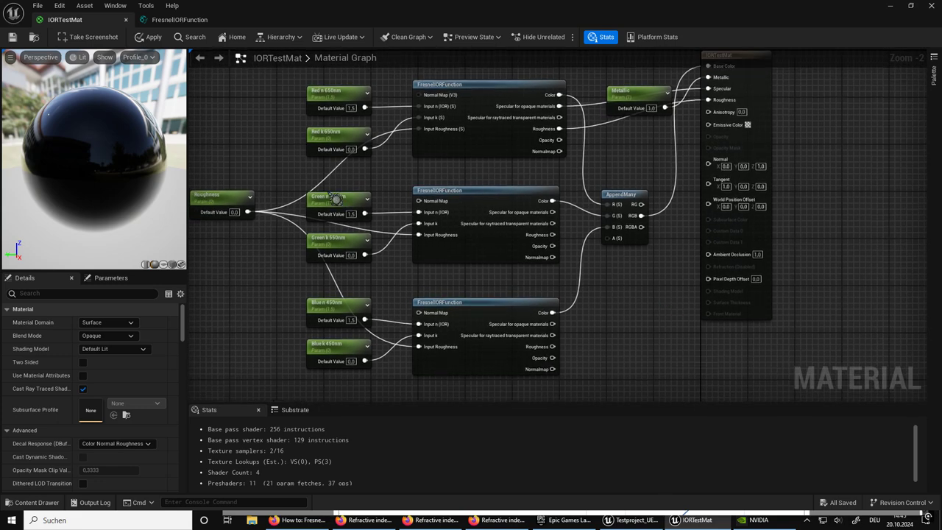
Save IORTestMat to apply the changes and close both material editors
left_click(13, 38)
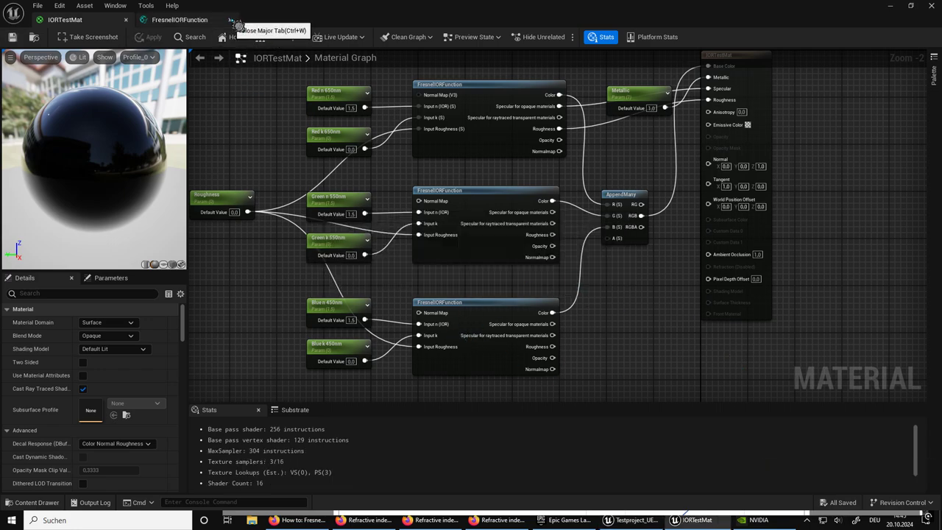
left_click(217, 19)
left_click(930, 5)
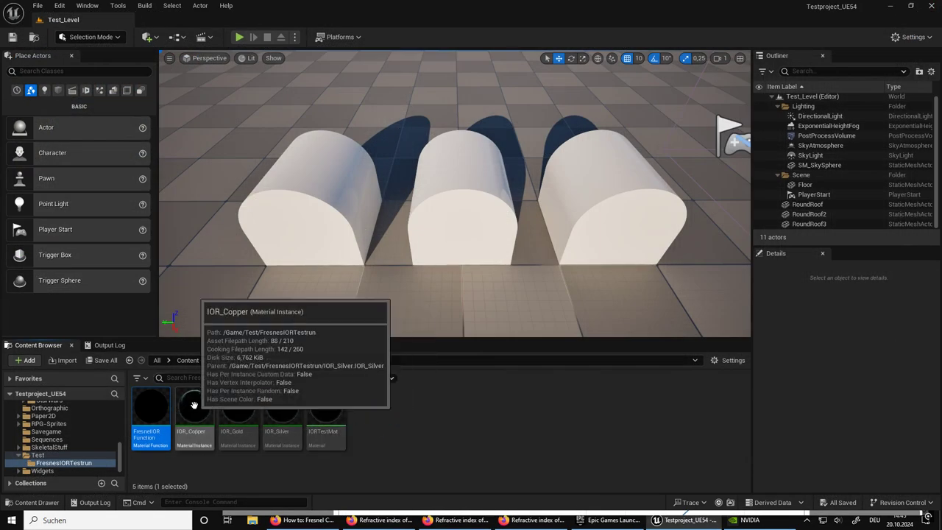
Open IOR_Gold and enable the Red 650nm, Green 550nm and Blue 450nm n and k overrides
double_click(238, 412)
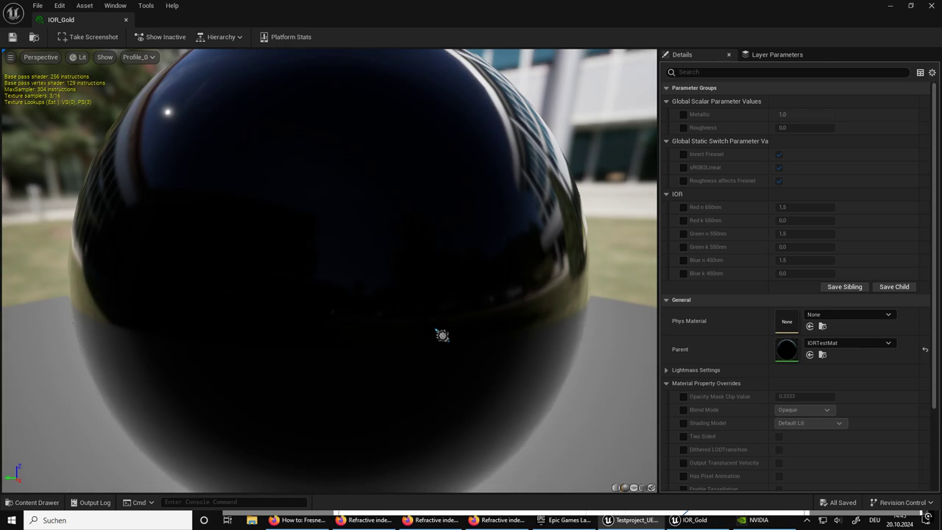
scroll(385, 283, "down", 3)
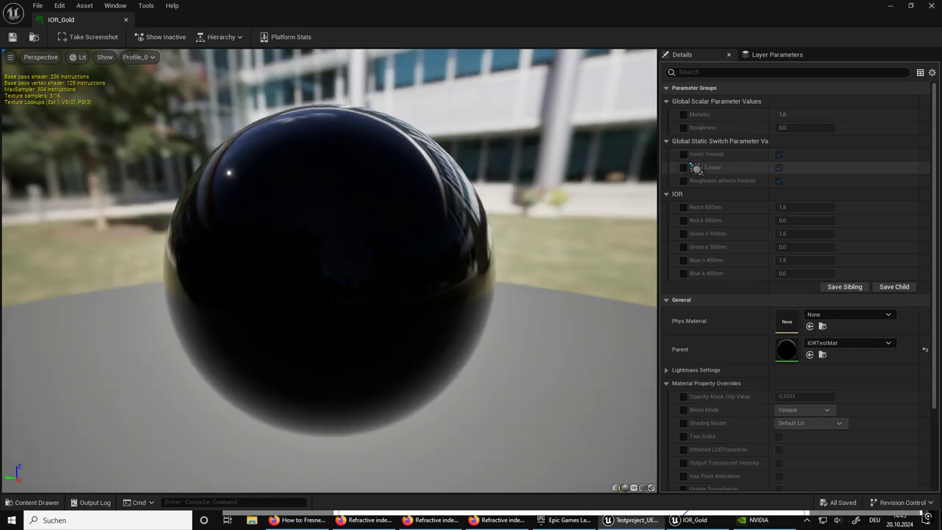
left_click(684, 207)
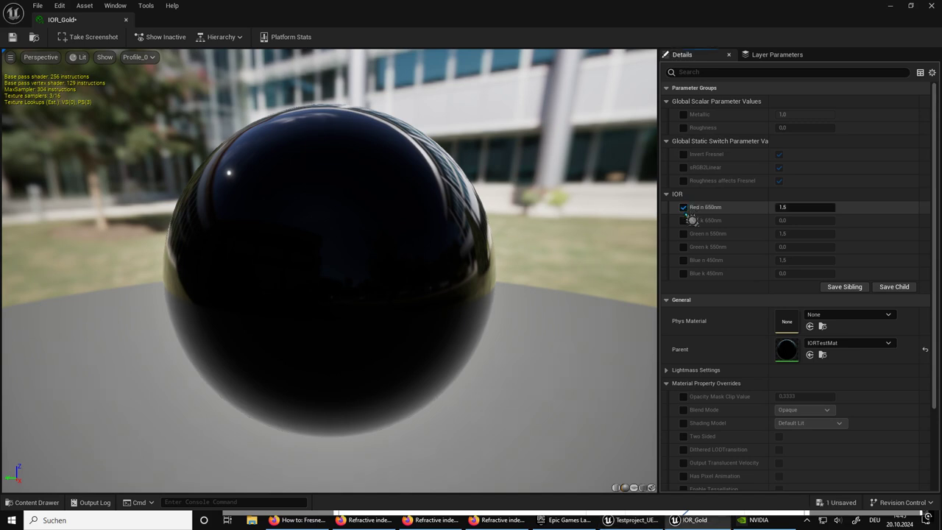
left_click(684, 220)
left_click(684, 233)
left_click(684, 246)
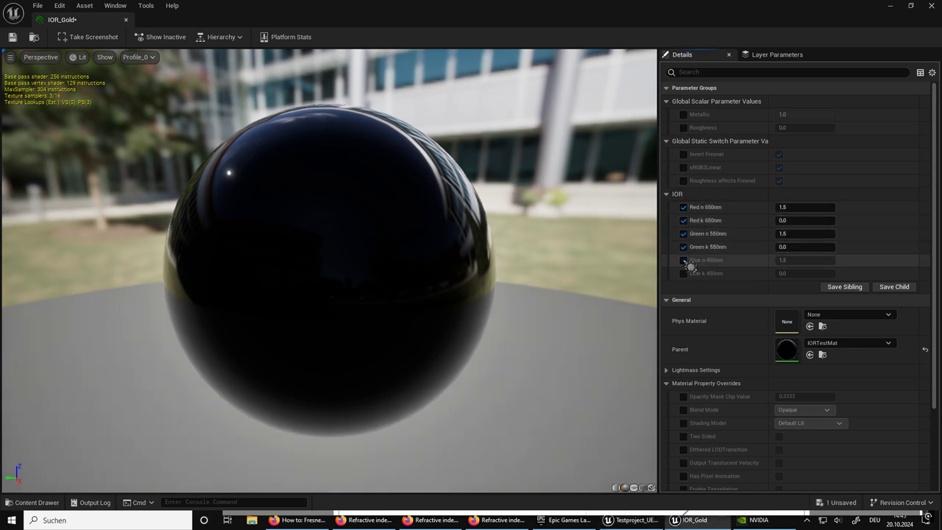
left_click(683, 260)
left_click(683, 273)
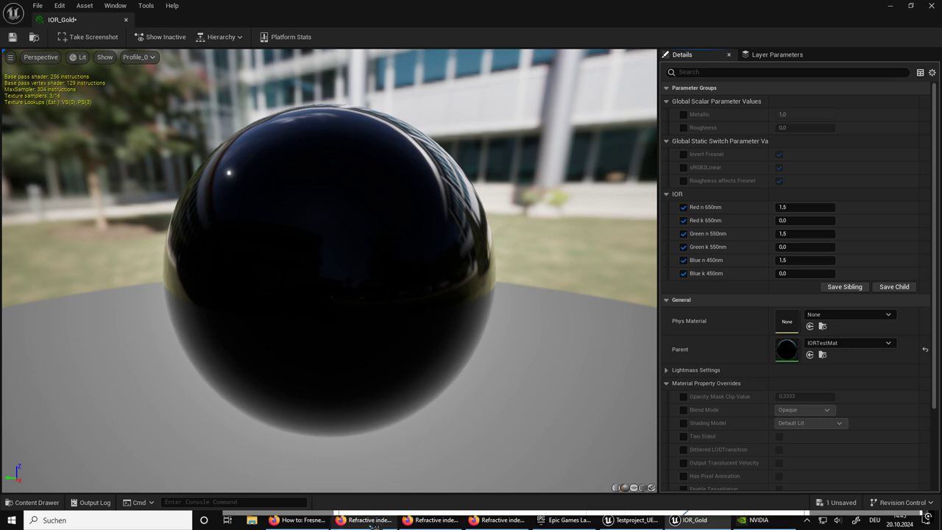
Copy gold's n of 0.15557 at 0.65 µm from RefractiveIndex.INFO into Red n 650nm
left_click(371, 521)
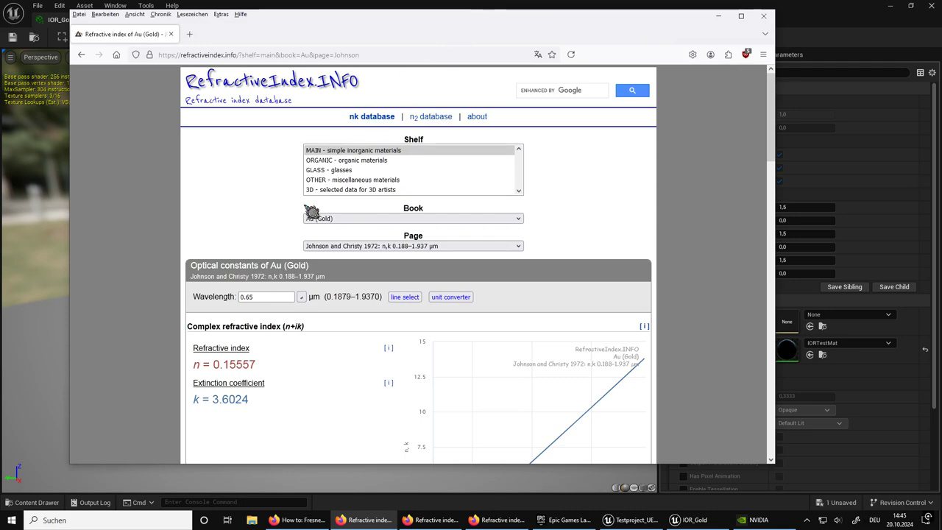
mouse_move(475, 38)
left_mouse_down()
mouse_move(473, 112)
mouse_move(469, 31)
left_mouse_up()
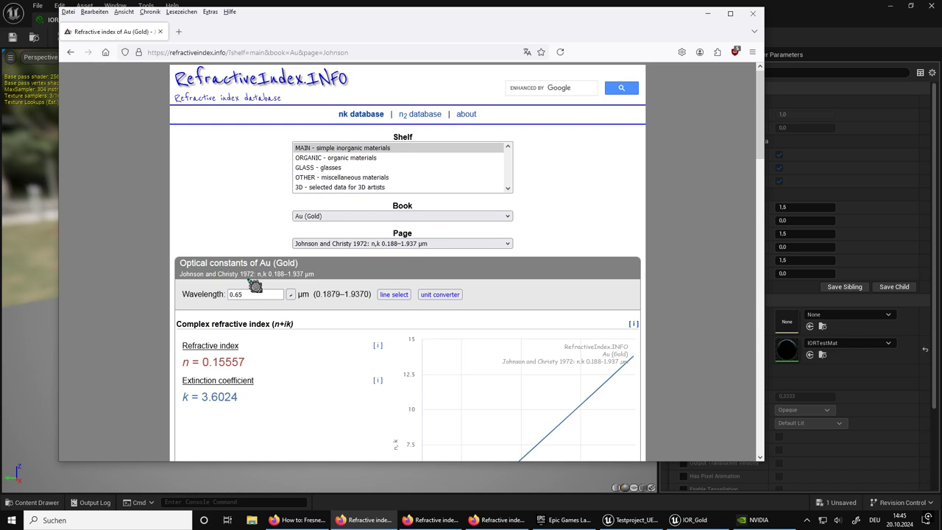
left_click(249, 293)
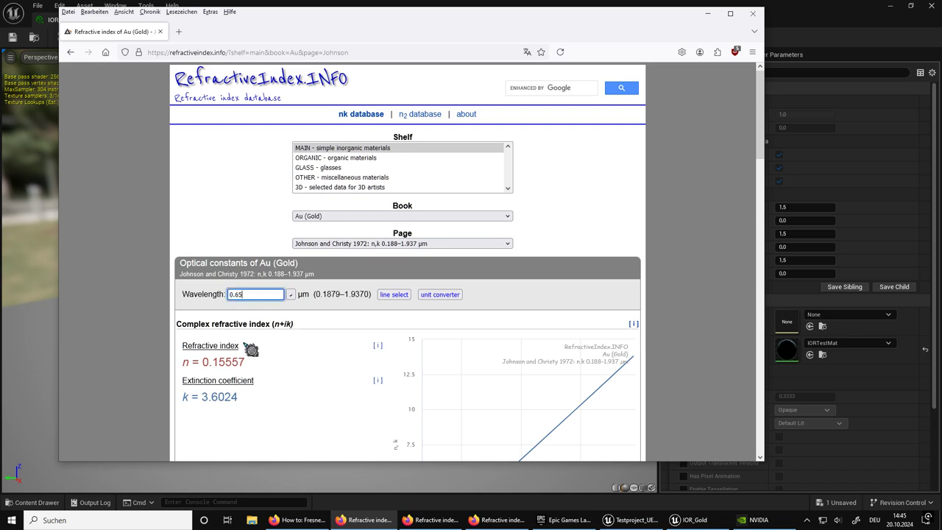
left_click_drag(246, 362, 203, 362)
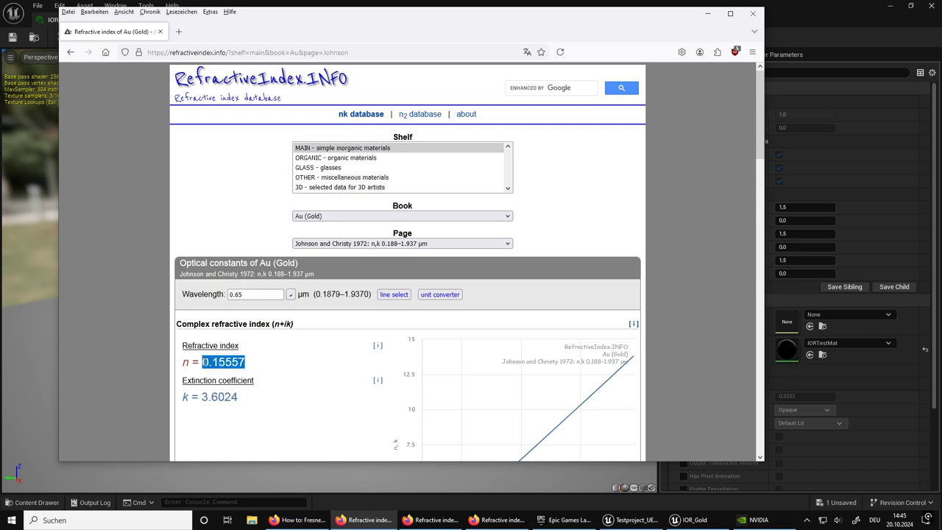
left_click_drag(688, 32, 588, 32)
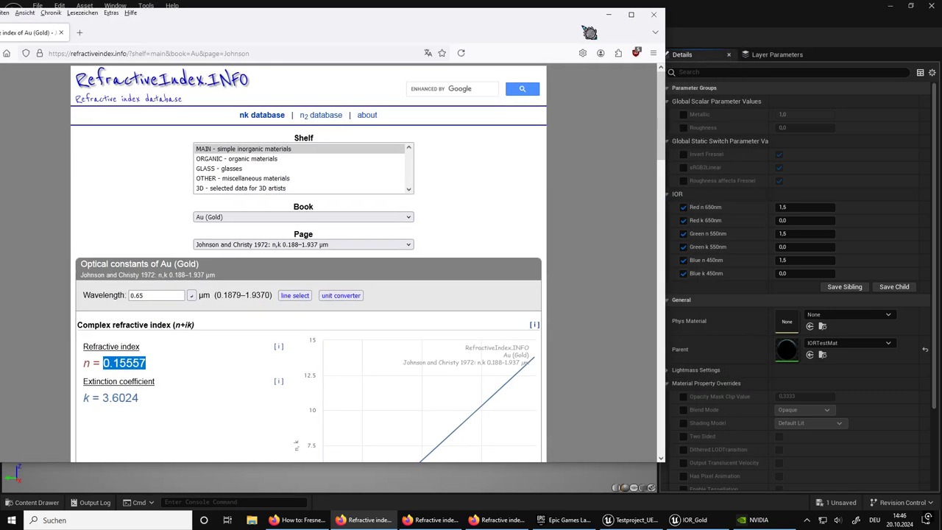
left_click(798, 208)
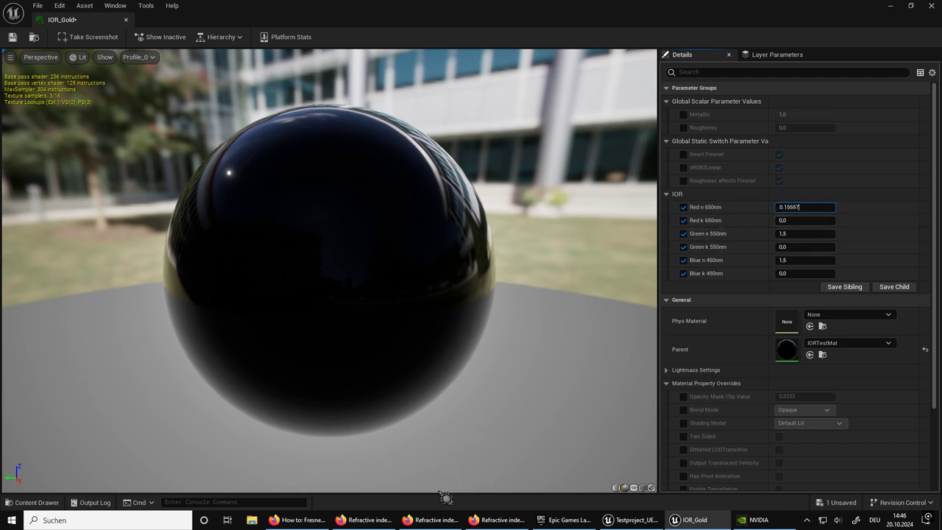
Set Red k 650nm to gold's extinction coefficient 3.6024
left_click(365, 520)
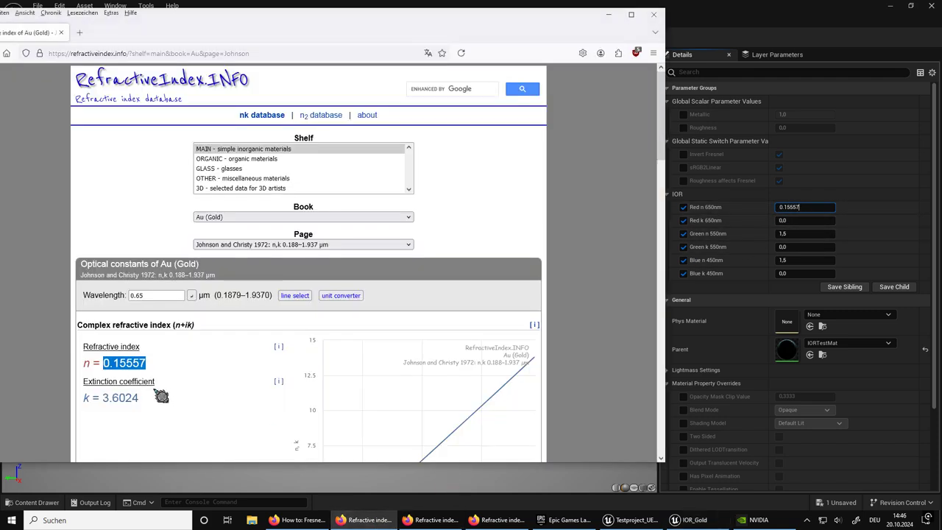
left_click_drag(141, 398, 103, 399)
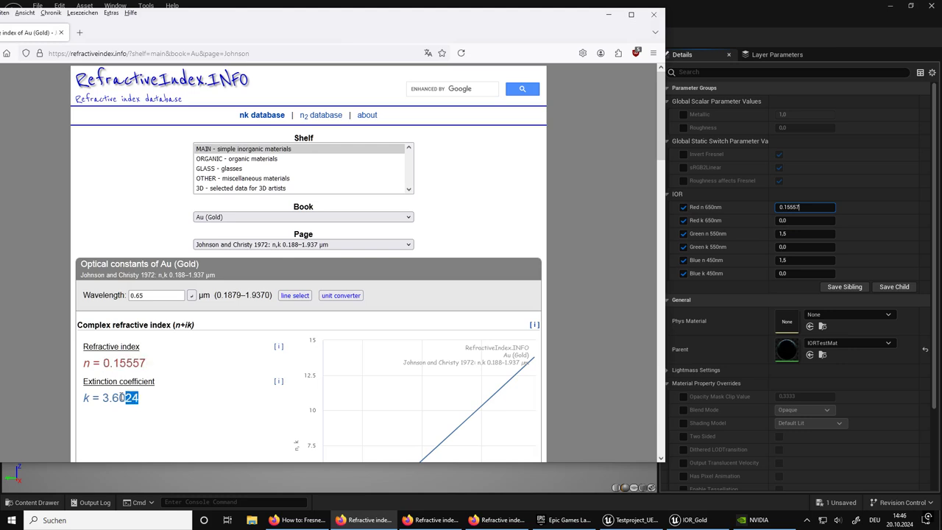
left_click(795, 220)
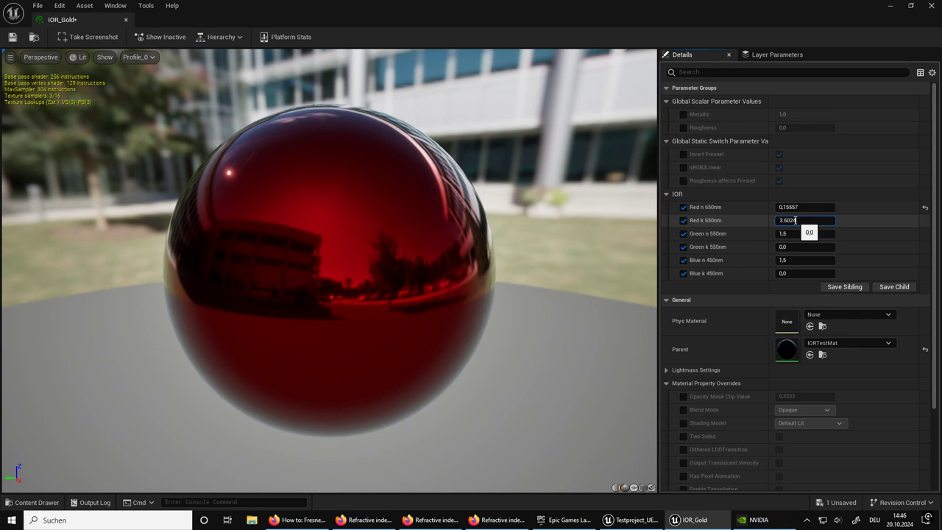
key("Return")
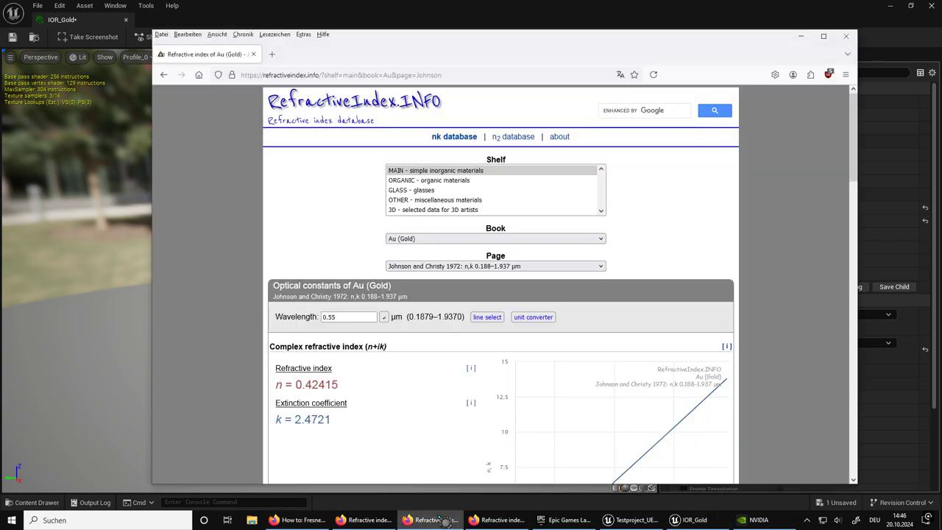
Set Green n 550nm to gold's refractive index 0.42415 at 0.55 µm
left_click(436, 520)
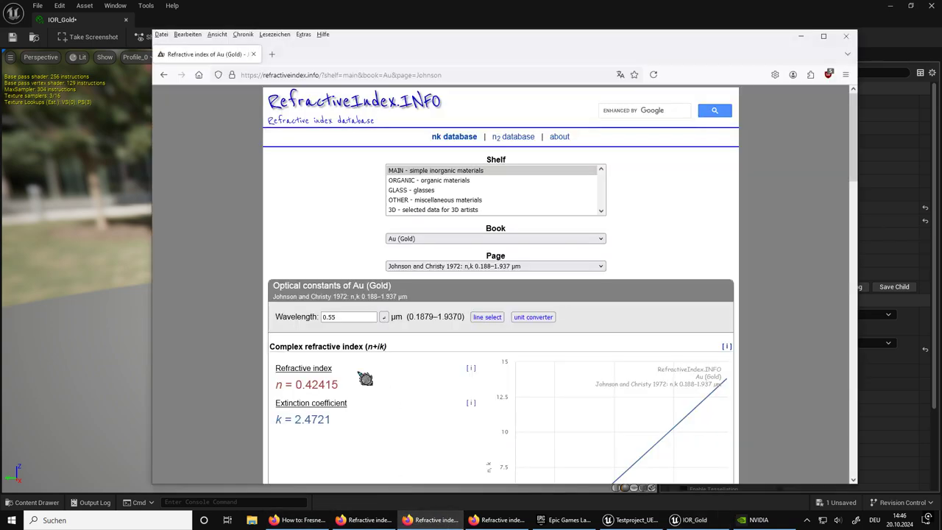
left_click(344, 317)
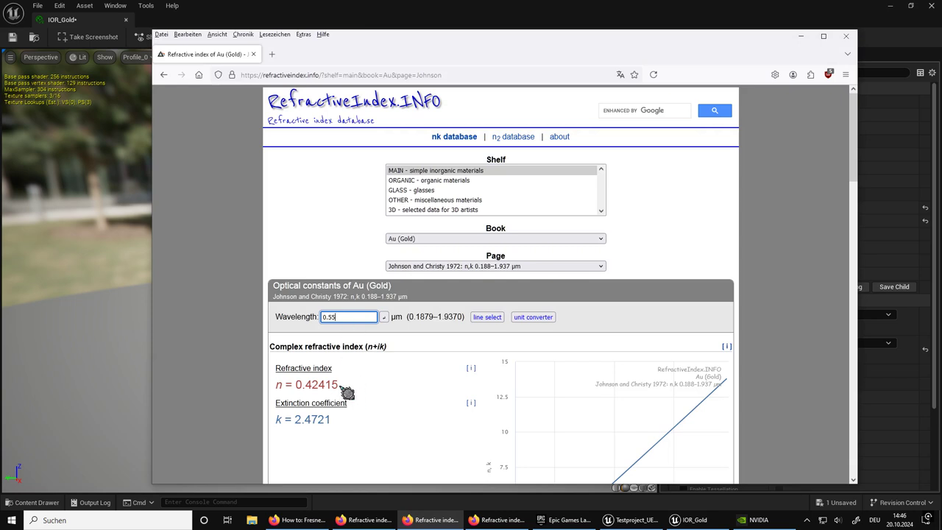
left_click_drag(340, 385, 301, 388)
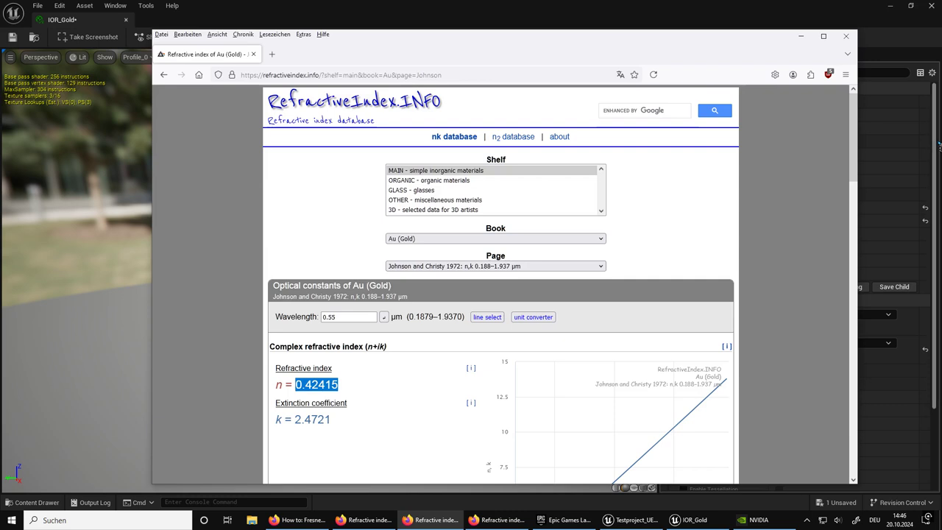
left_click(924, 157)
left_click(797, 234)
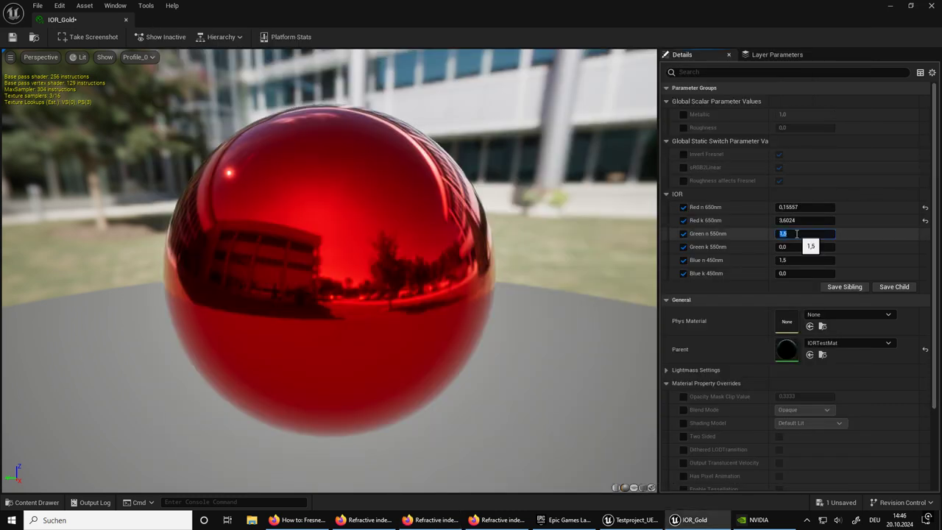
type("0,42415")
key("Return")
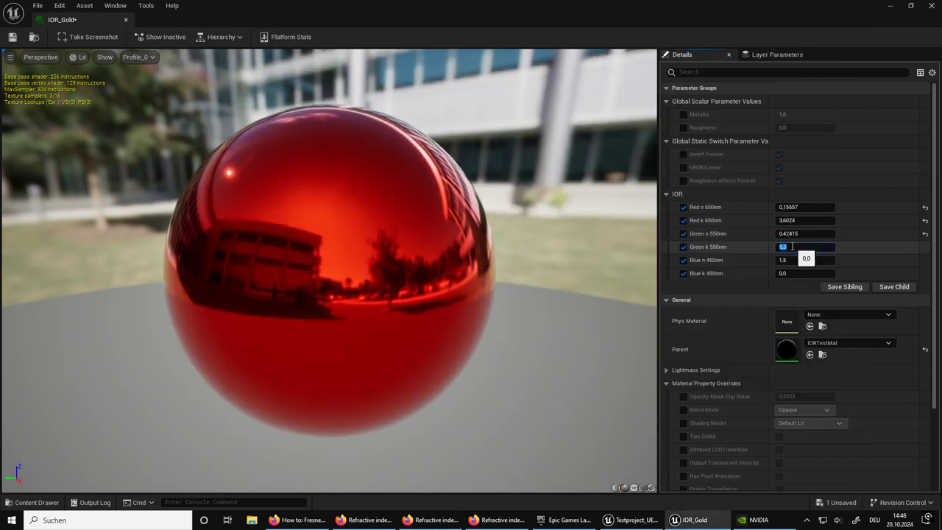
Paste gold's extinction coefficient 2.4721 into Green k 550nm
left_click(798, 248)
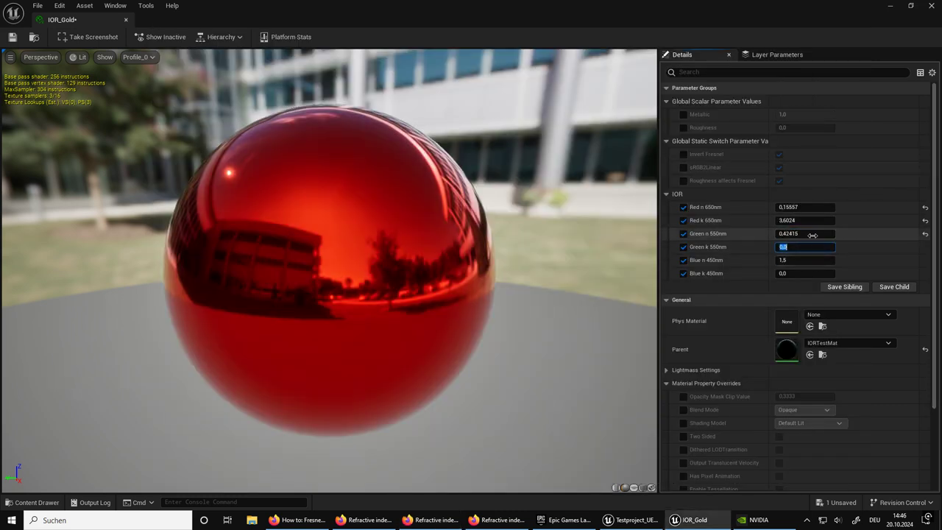
left_click(438, 522)
left_click_drag(330, 419, 295, 419)
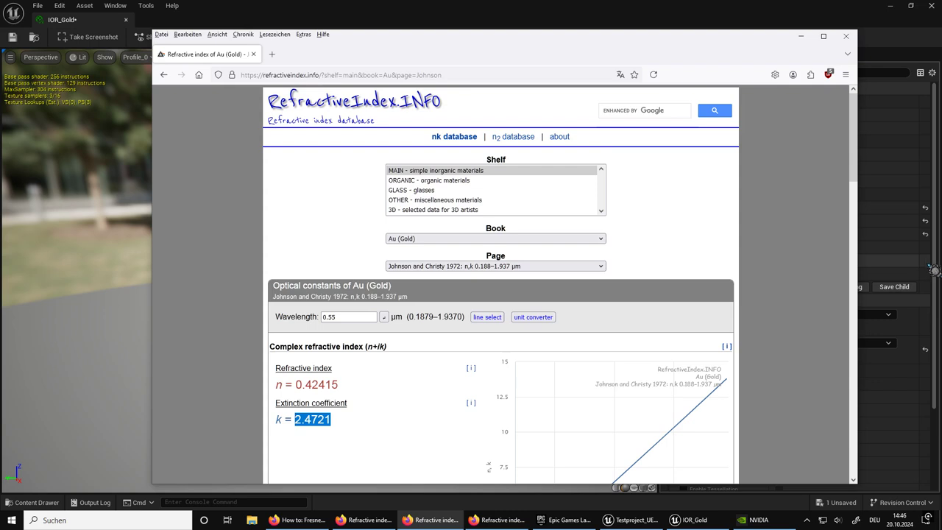
left_click(872, 261)
left_click(800, 247)
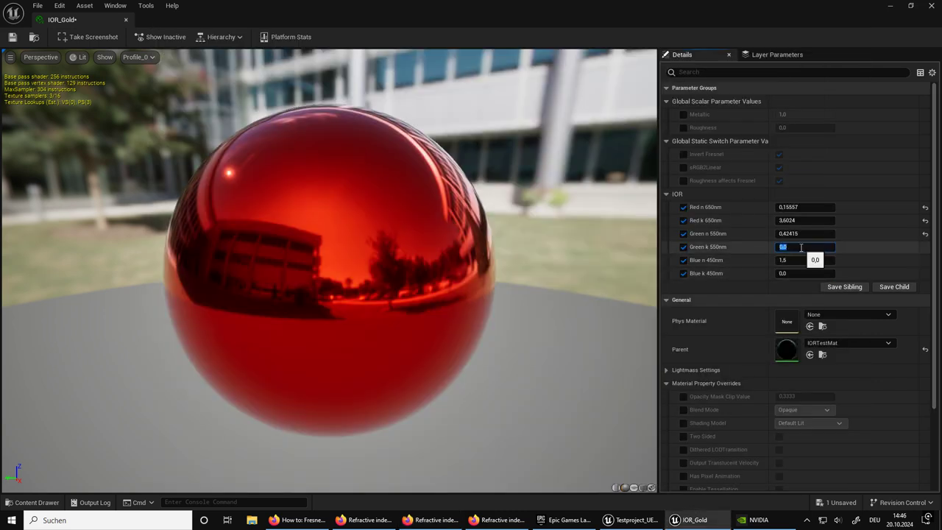
type("2.4721")
key("Return")
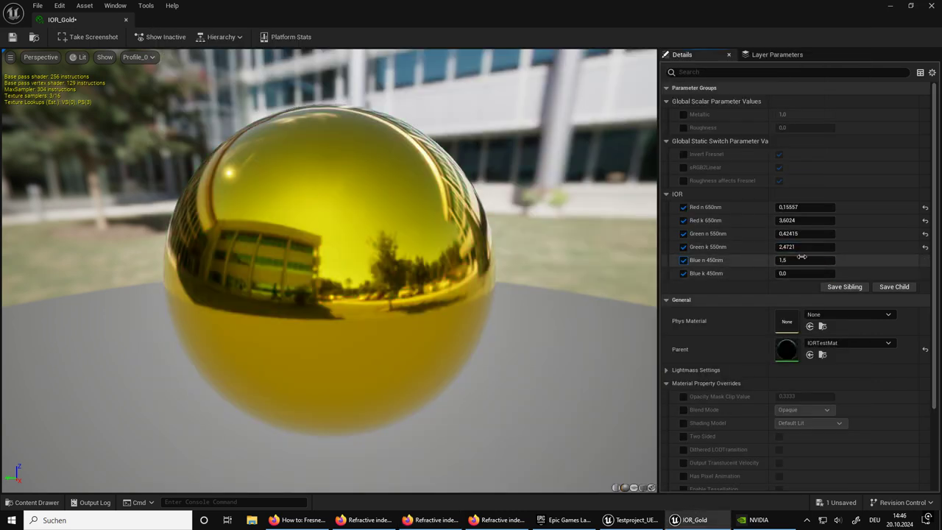
Set Blue n 450nm to gold's refractive index 1.3831 at 0.45 µm
left_click(803, 260)
left_click(499, 519)
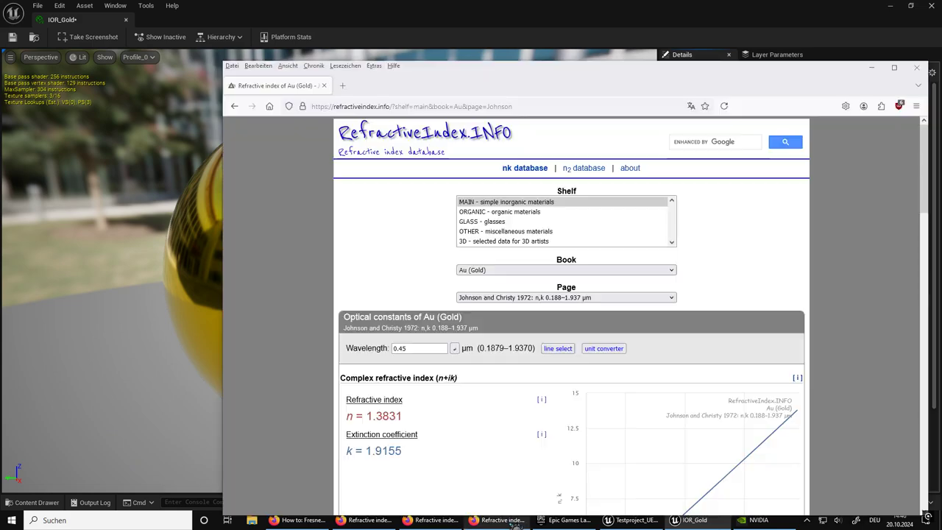
left_click(416, 350)
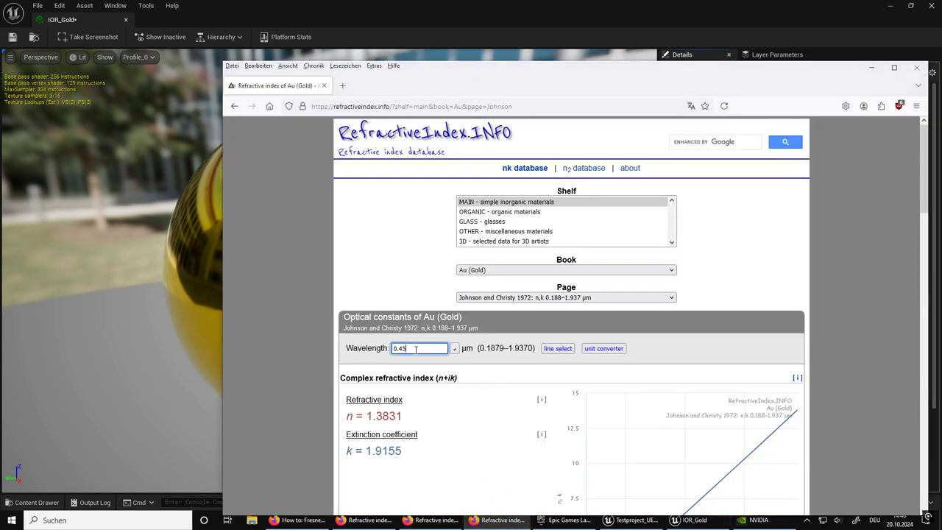
left_click_drag(409, 417, 372, 417)
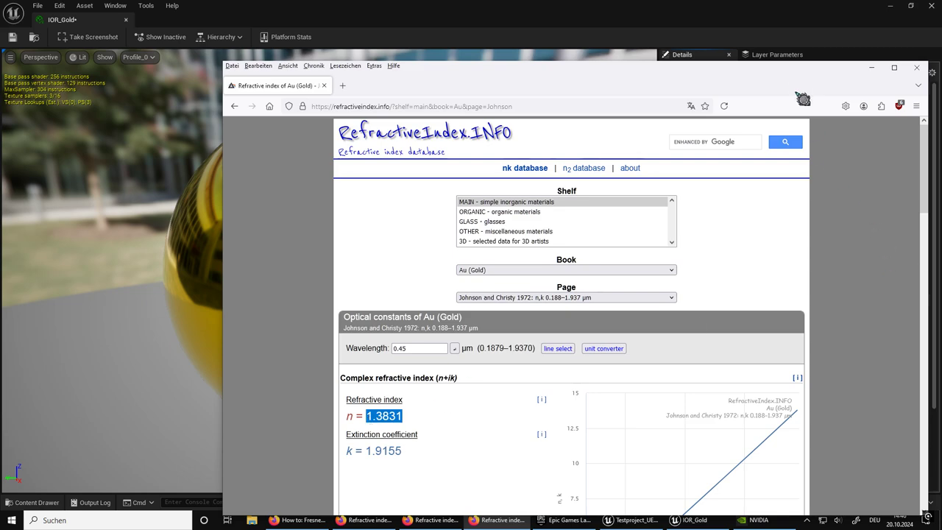
left_click_drag(801, 94, 759, 87)
left_click(938, 221)
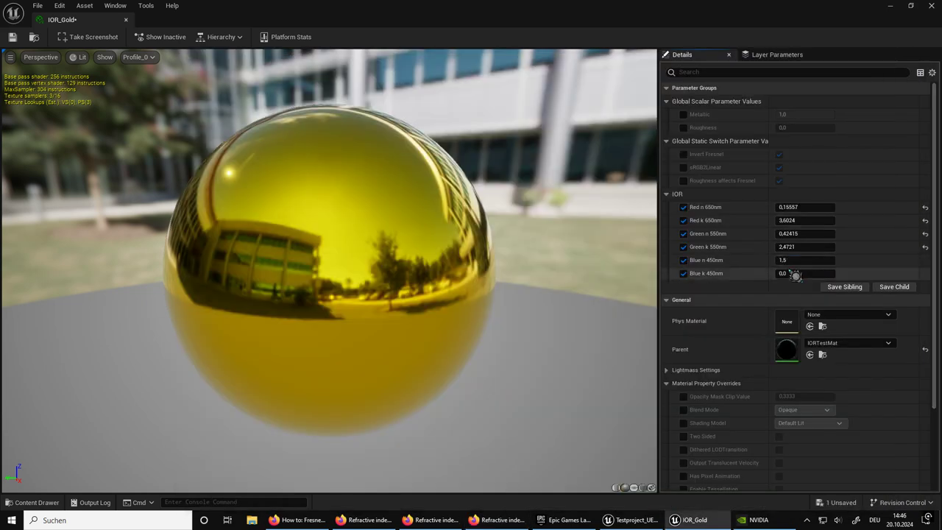
left_click(794, 260)
type("1,3831")
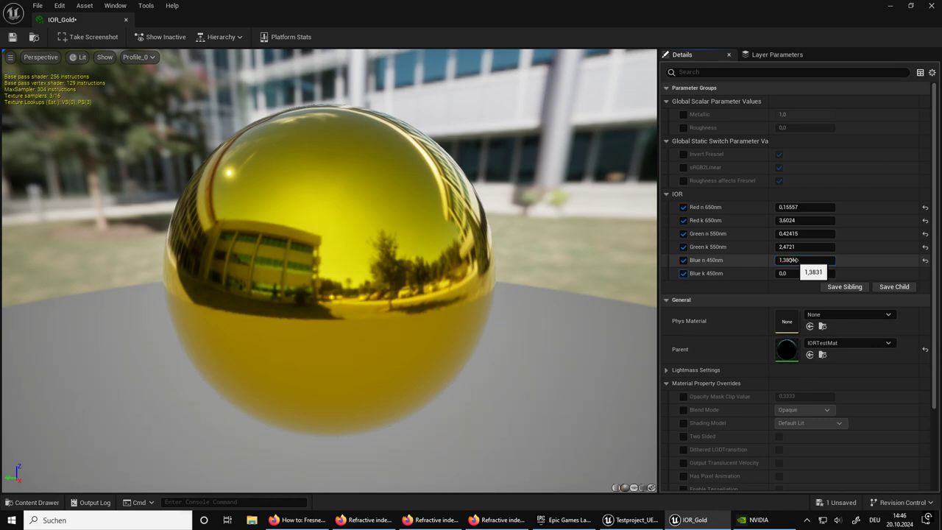
left_click(788, 274)
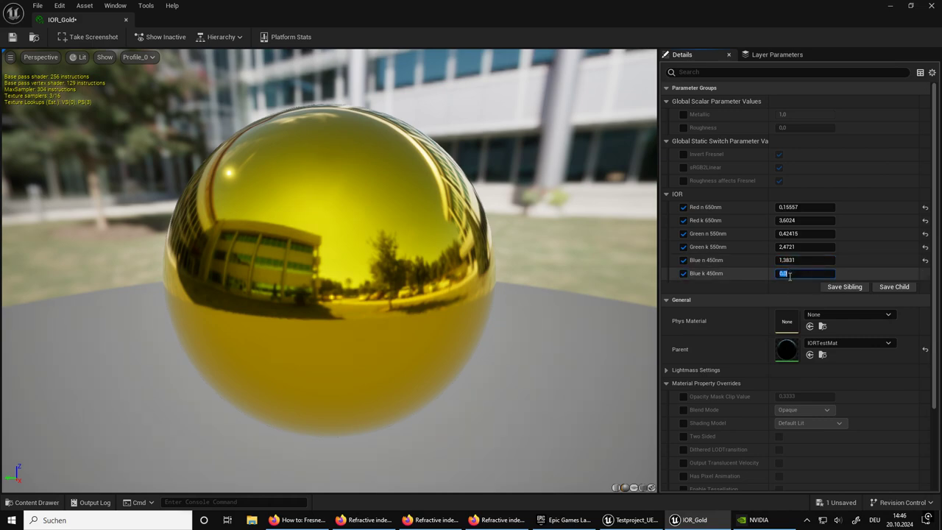
Set Blue k 450nm to gold's extinction coefficient 1.9155 and check the sphere's tone
left_click(520, 522)
left_click_drag(361, 443, 337, 446)
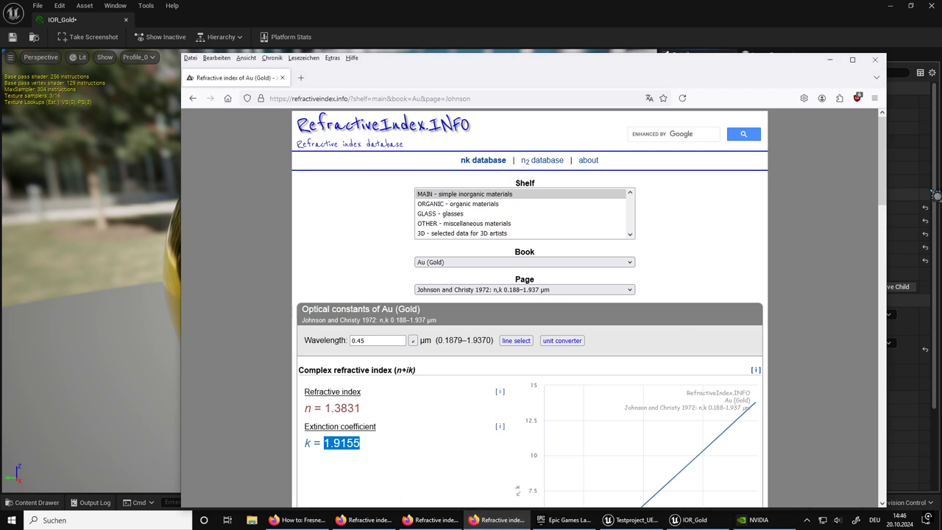
left_click(936, 192)
scroll(827, 286, "up", 3)
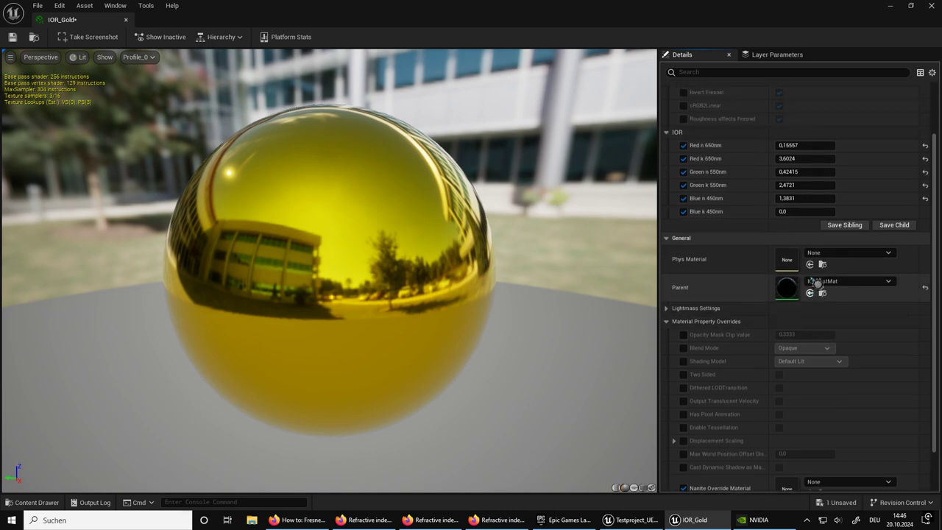
left_click(798, 276)
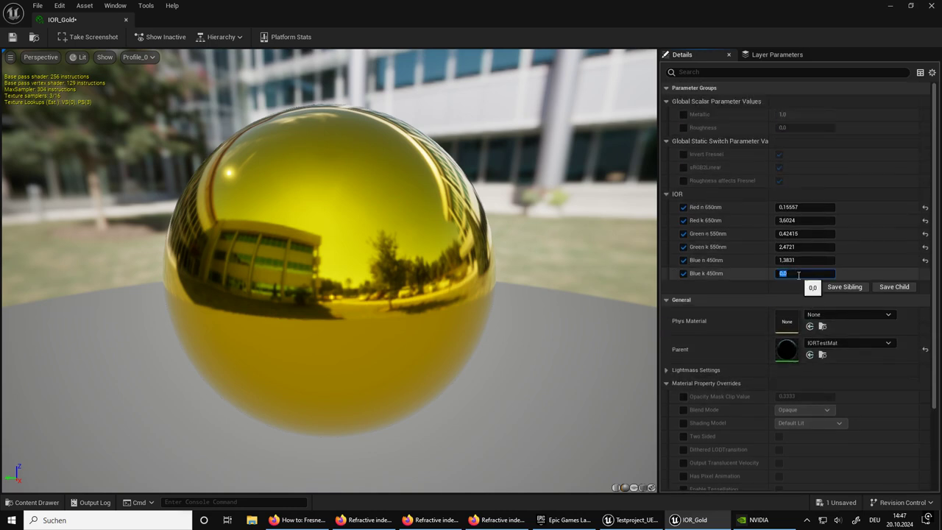
type("1,9155")
key("Return")
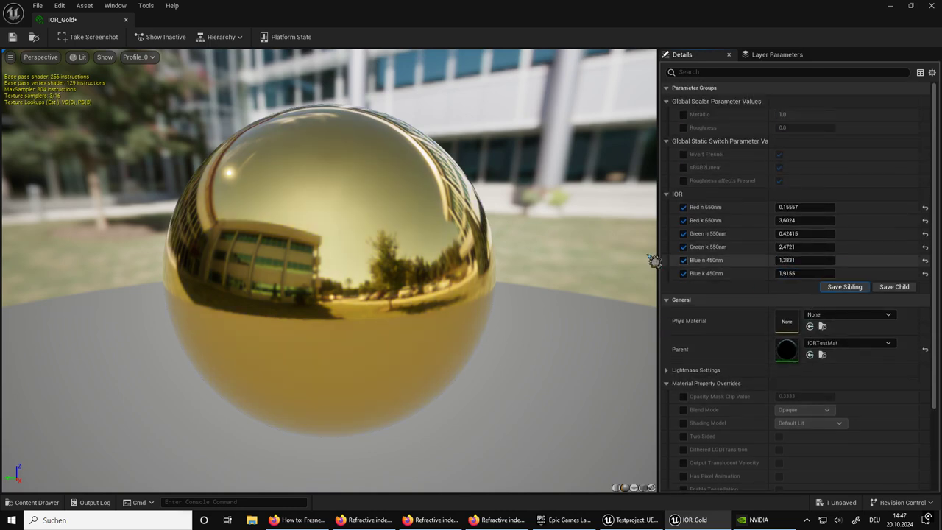
left_click_drag(331, 294, 360, 268)
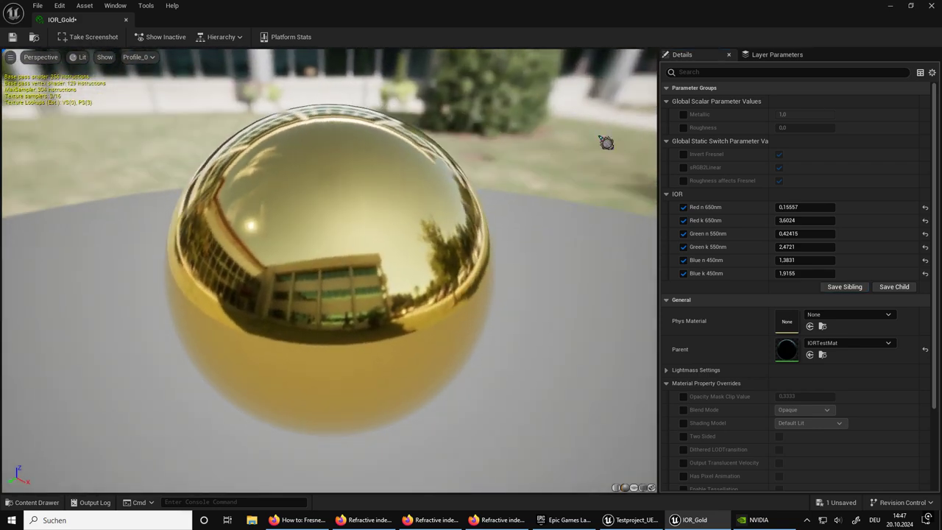
Enable IOR_Gold's Metallic and Roughness overrides, test their values, then minimize the material window
left_click(684, 115)
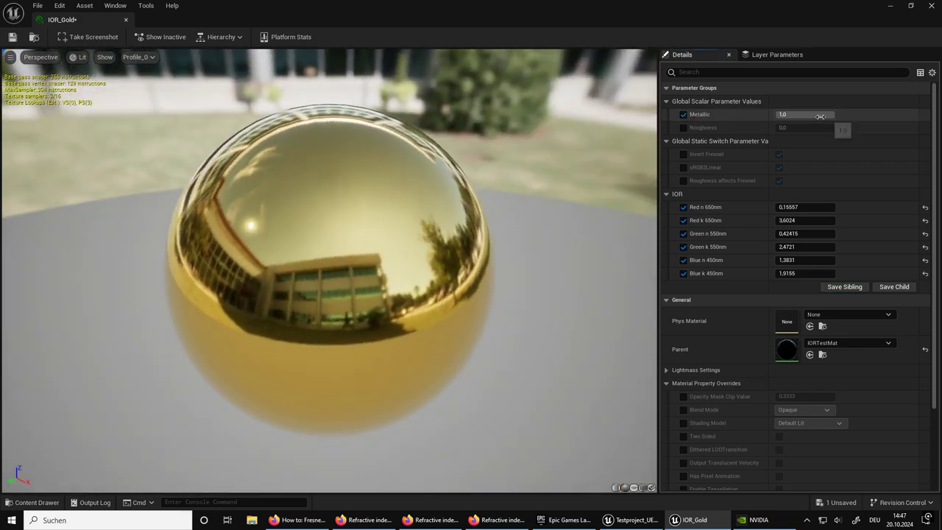
mouse_move(830, 116)
left_mouse_down()
mouse_move(776, 116)
mouse_move(817, 116)
left_mouse_up()
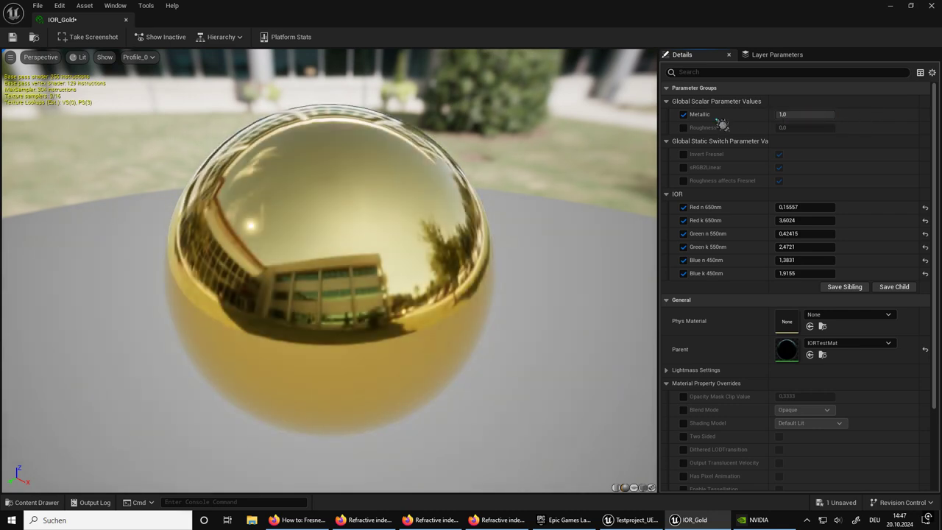
left_click(683, 128)
mouse_move(792, 127)
left_mouse_down()
mouse_move(810, 128)
mouse_move(780, 128)
left_mouse_up()
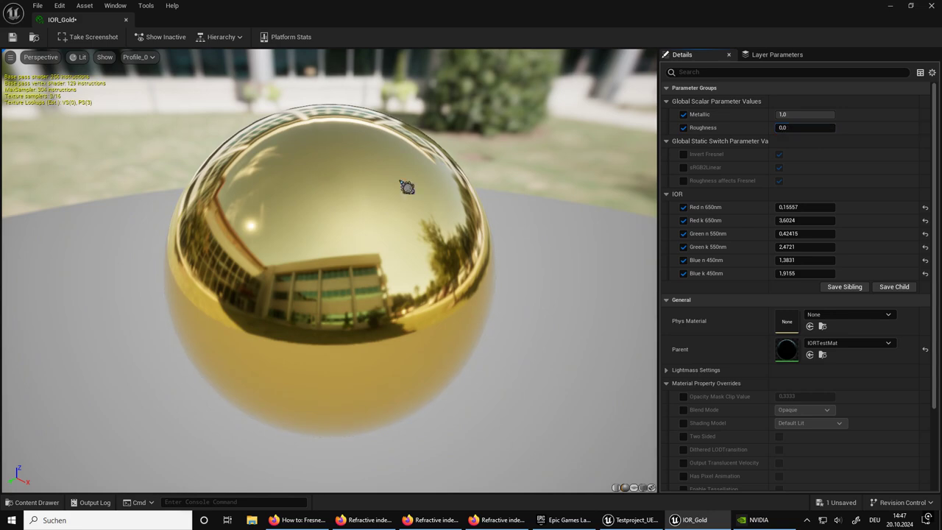
left_click_drag(407, 187, 295, 187)
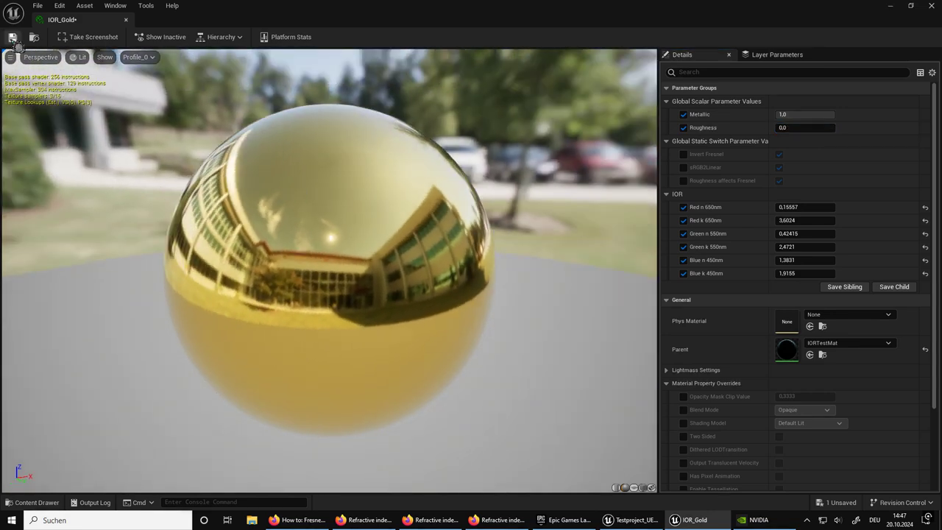
left_click(890, 5)
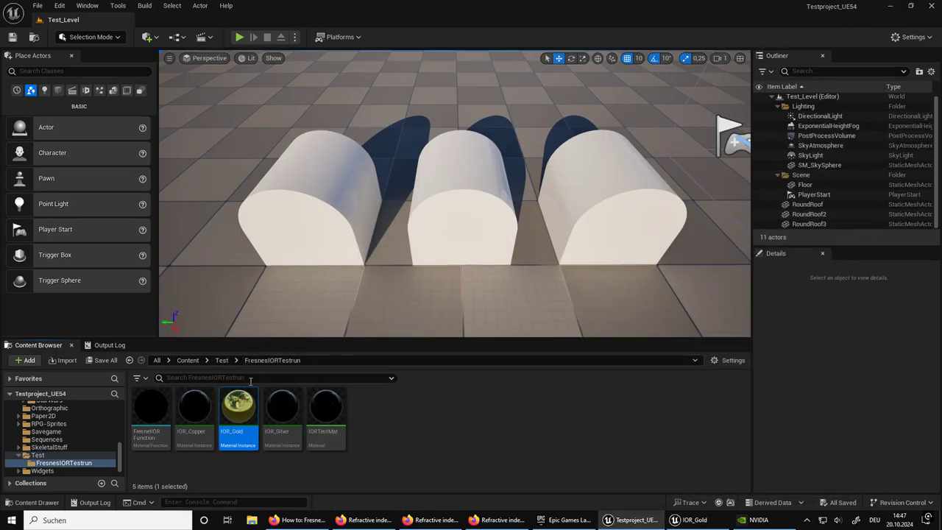
Drop IOR_Gold onto the first RoundRoof, then open the IOR_Copper material instance
left_click_drag(239, 407, 305, 175)
mouse_move(305, 175)
right_mouse_down()
mouse_move(442, 184)
mouse_move(412, 220)
mouse_move(412, 265)
mouse_move(412, 243)
right_mouse_up()
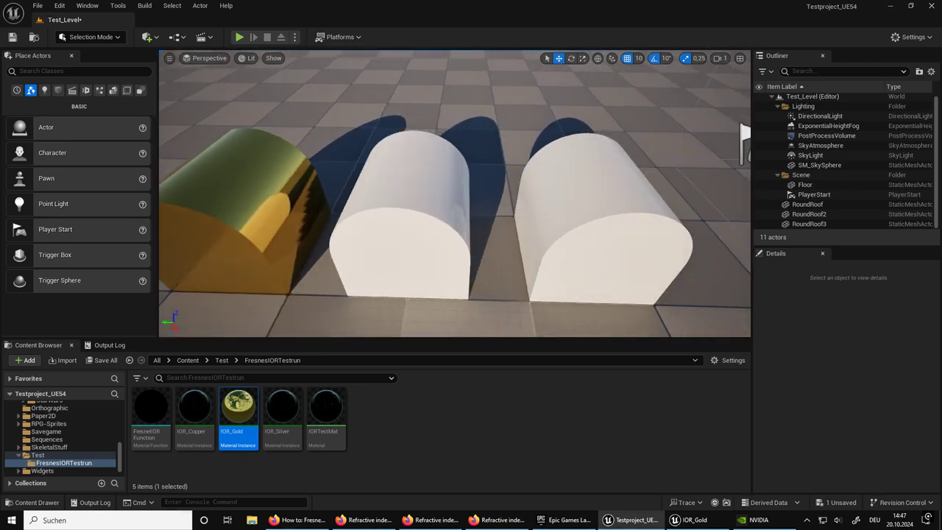
right_click_drag(272, 360, 272, 360)
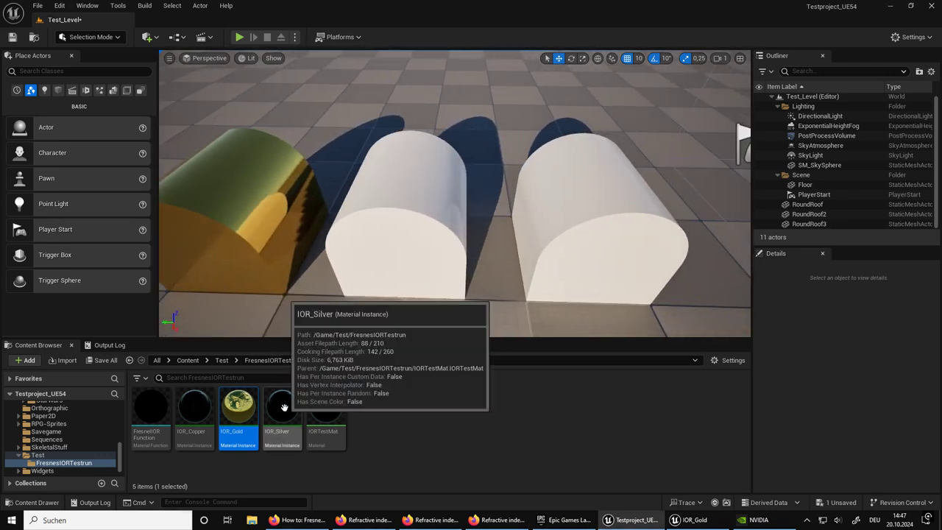
double_click(195, 408)
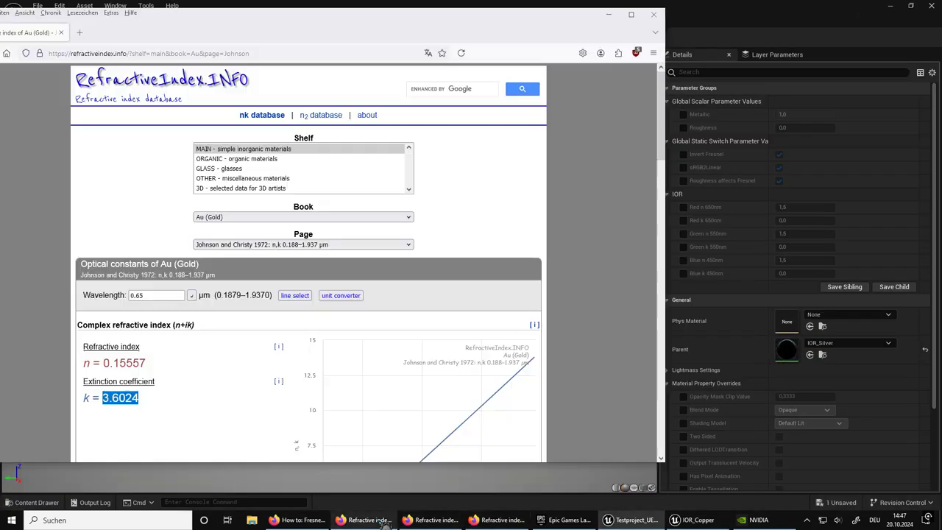
Switch RefractiveIndex.INFO to Cu (Copper) and select its n value 0.23780 at 0.65 µm
left_click(365, 520)
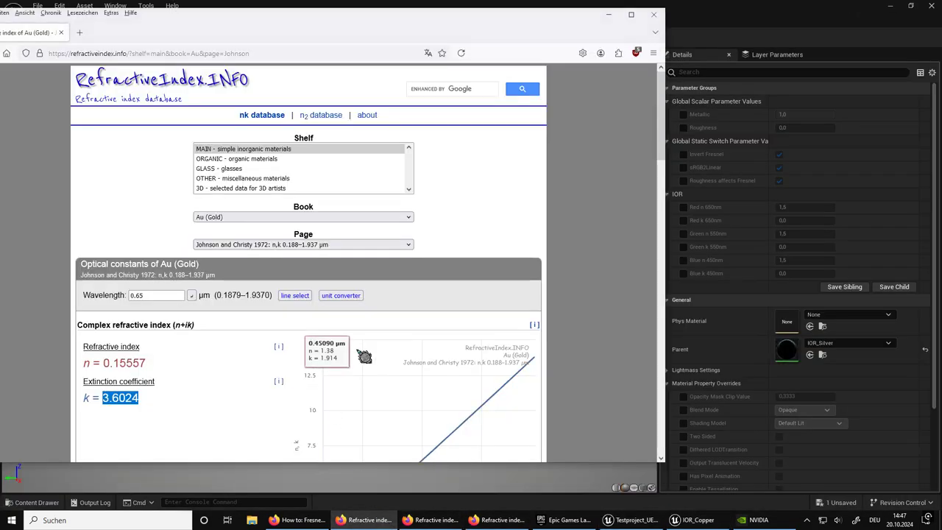
left_click(242, 218)
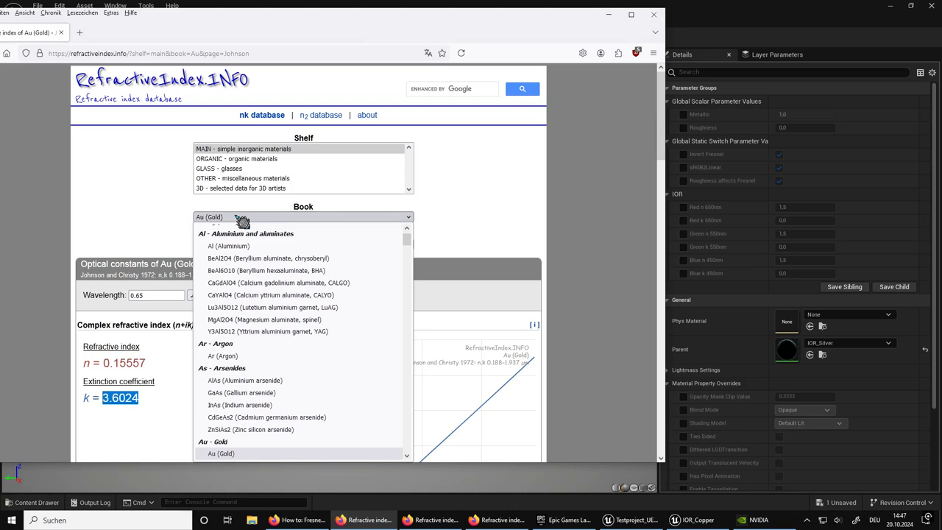
scroll(243, 231, "up", 1)
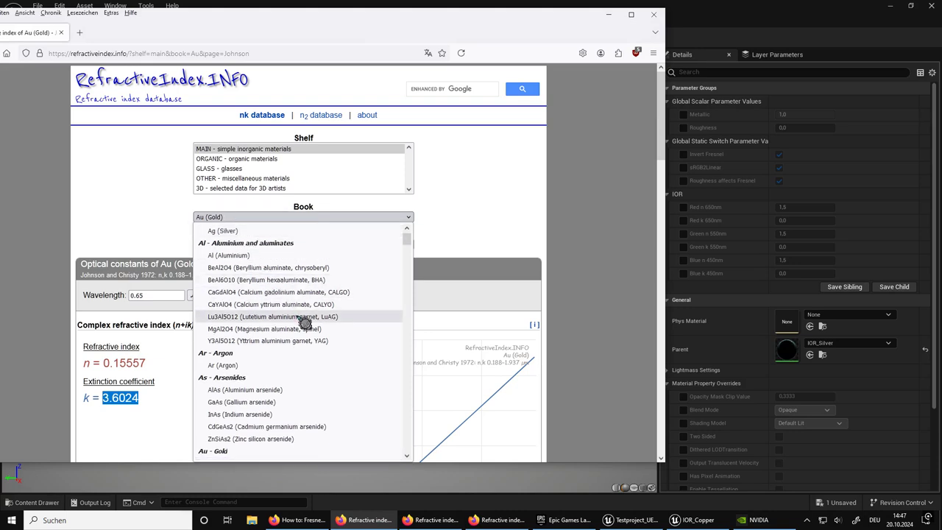
scroll(300, 318, "down", 5)
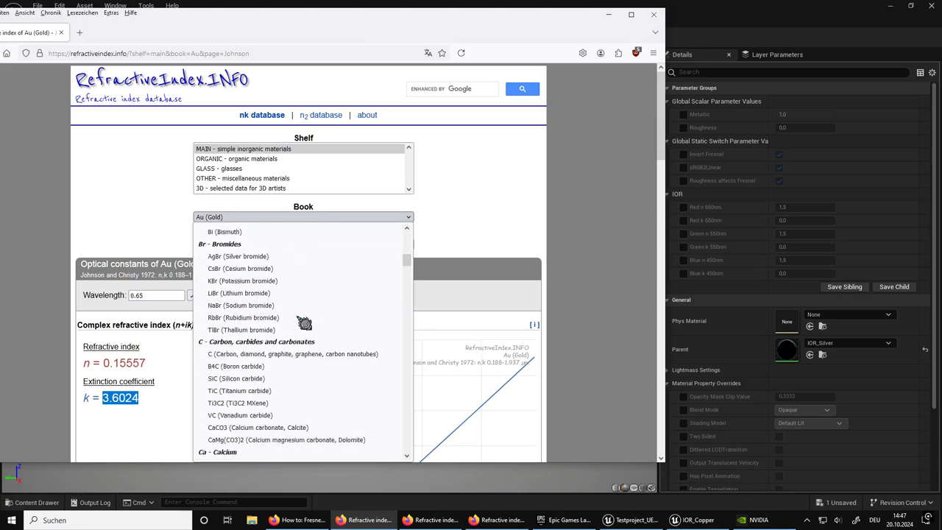
scroll(304, 323, "down", 2)
scroll(304, 323, "down", 2)
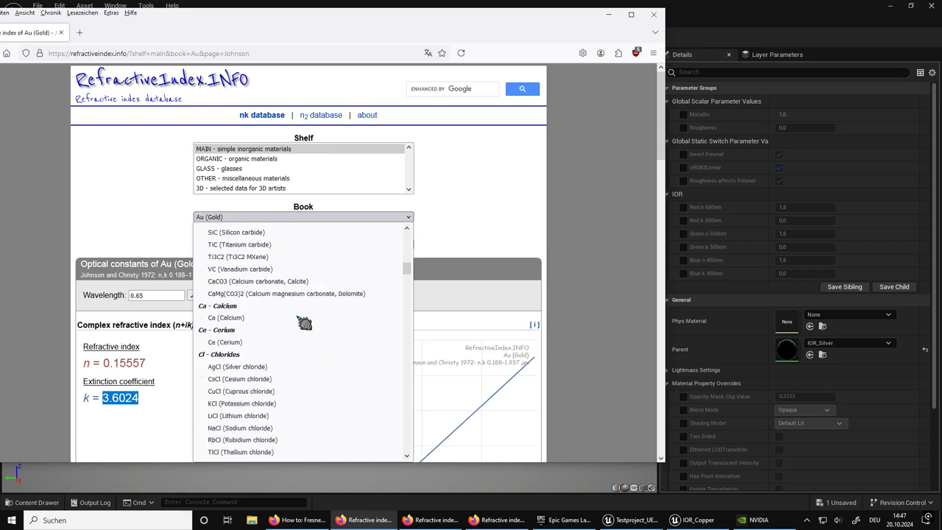
scroll(304, 322, "down", 2)
scroll(304, 322, "down", 2)
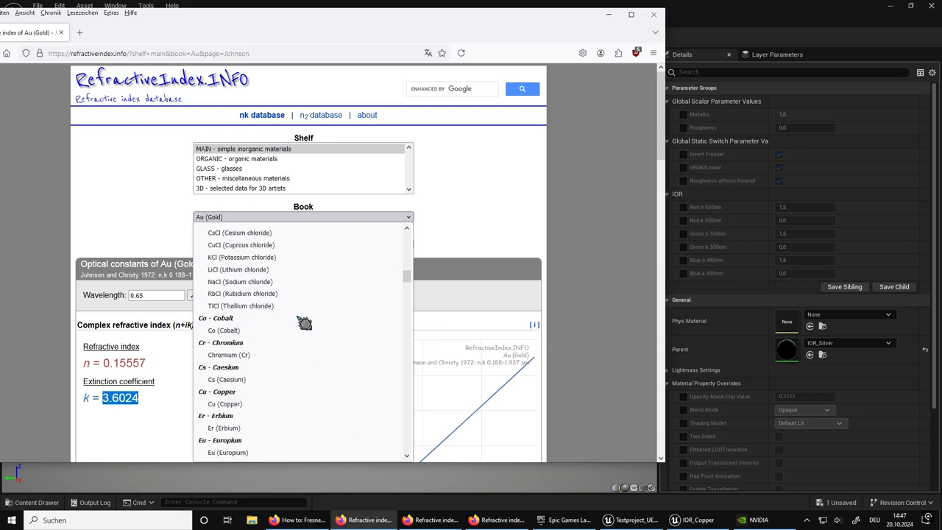
scroll(304, 323, "down", 2)
left_click(234, 332)
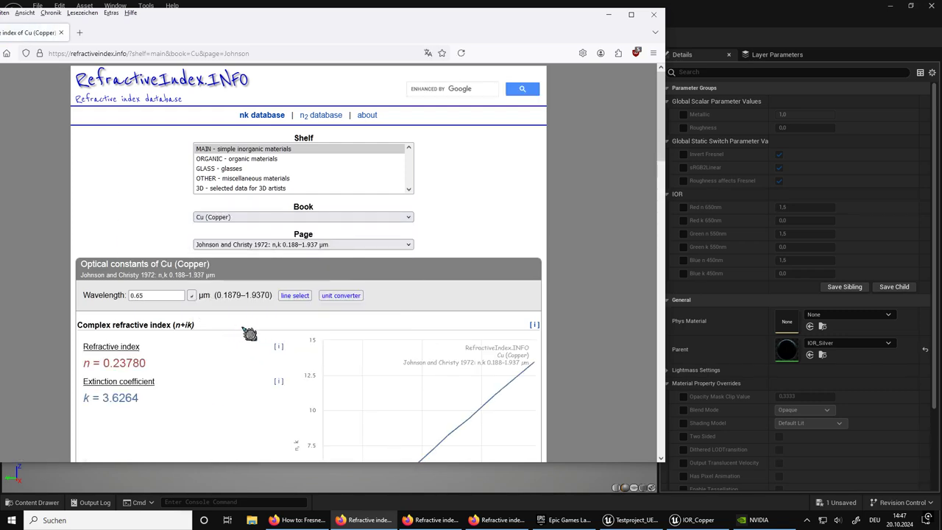
left_click_drag(158, 371, 111, 364)
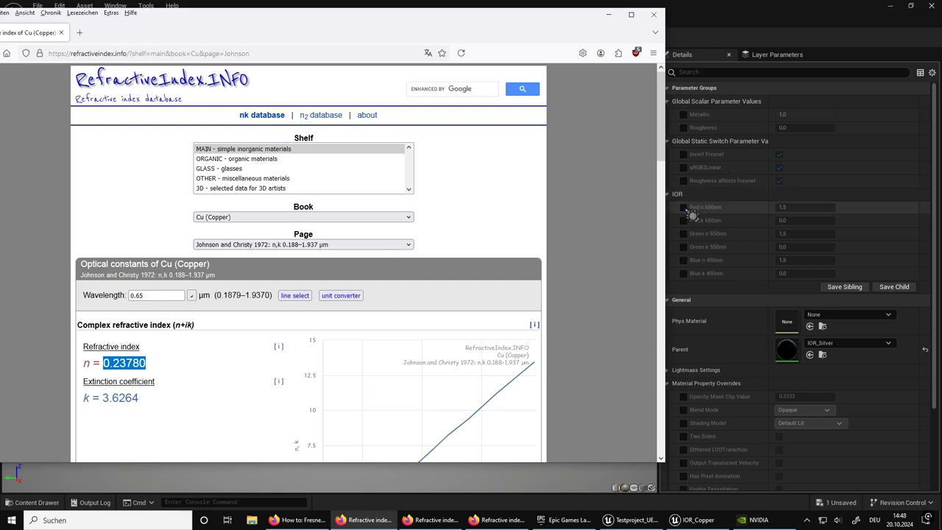
Enable all six Red, Green and Blue n/k overrides on IOR_Copper
left_click(695, 221)
left_click(683, 207)
left_click(683, 220)
left_click(683, 233)
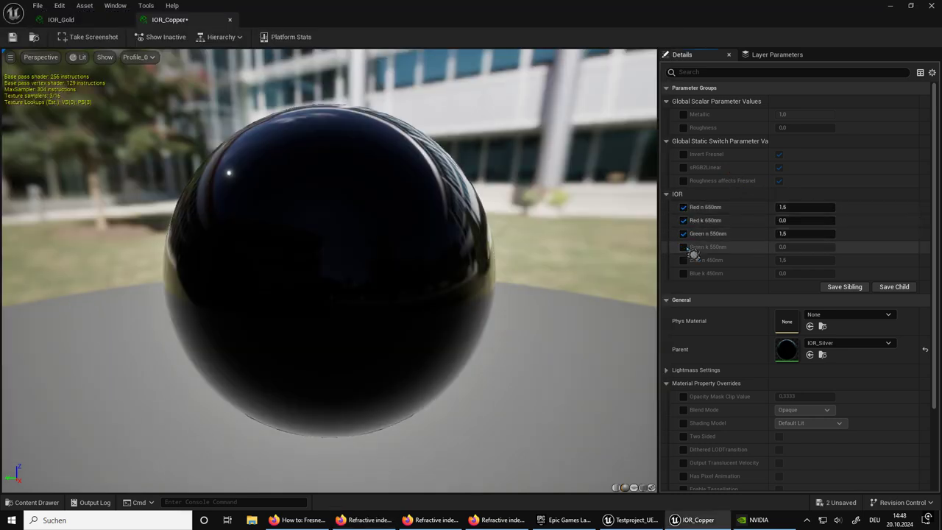
left_click(683, 246)
left_click(684, 261)
left_click(683, 273)
Set IOR_Copper's Red n 650nm to 0.2378 and Red k 650nm to 3.6264
left_click(810, 208)
type("0.23780")
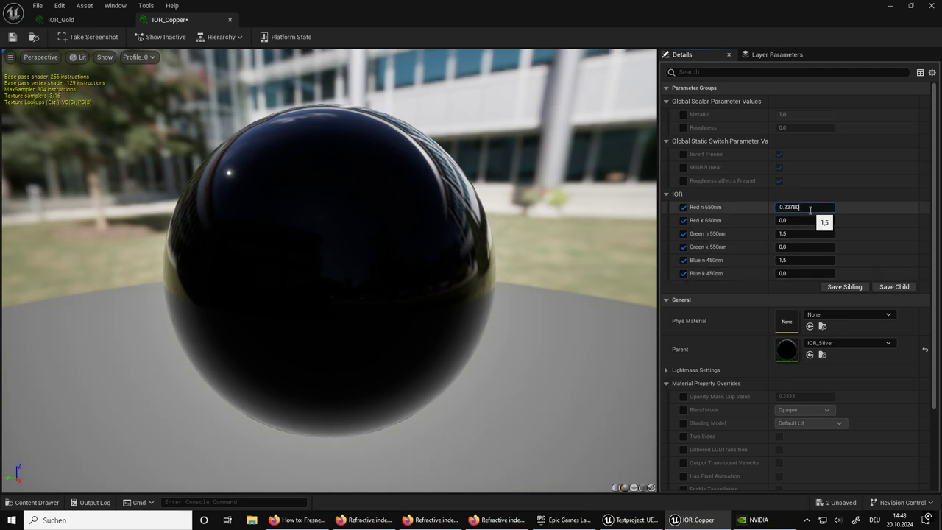
key("Return")
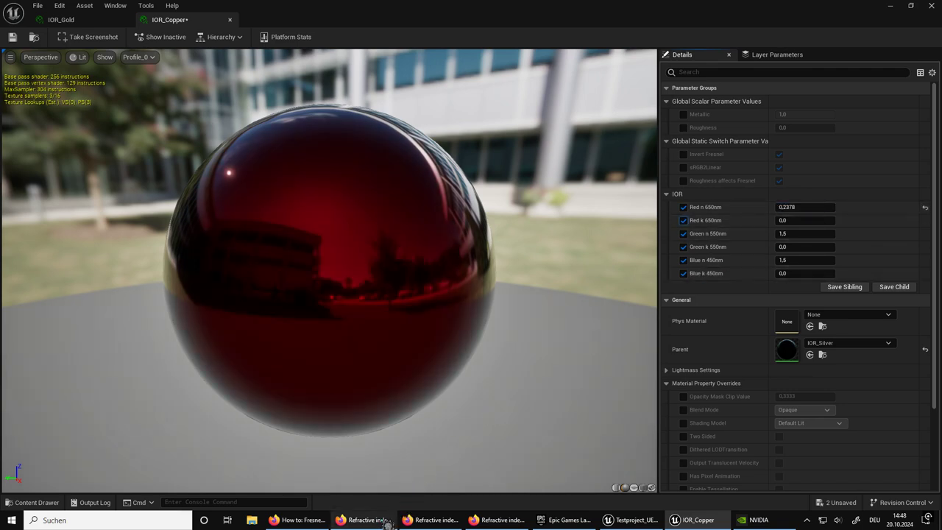
left_click(388, 524)
left_click_drag(140, 399, 109, 400)
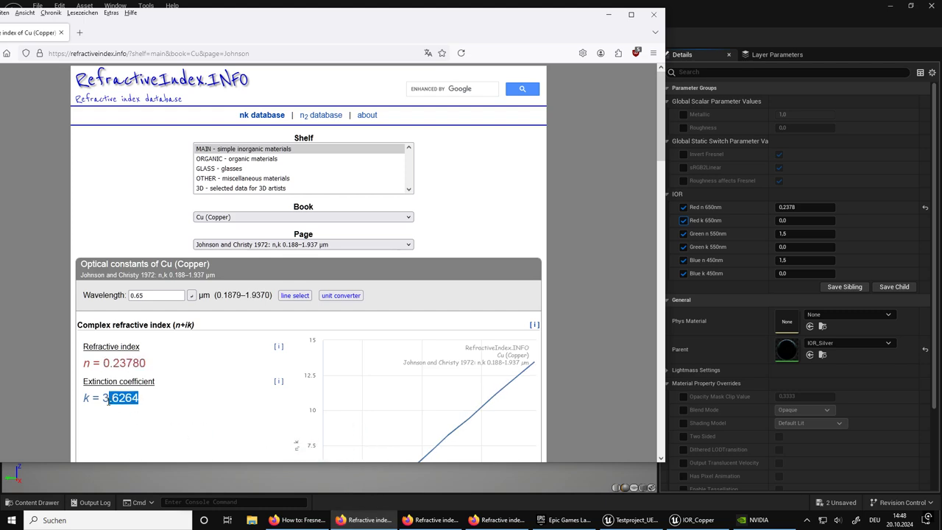
left_click(795, 220)
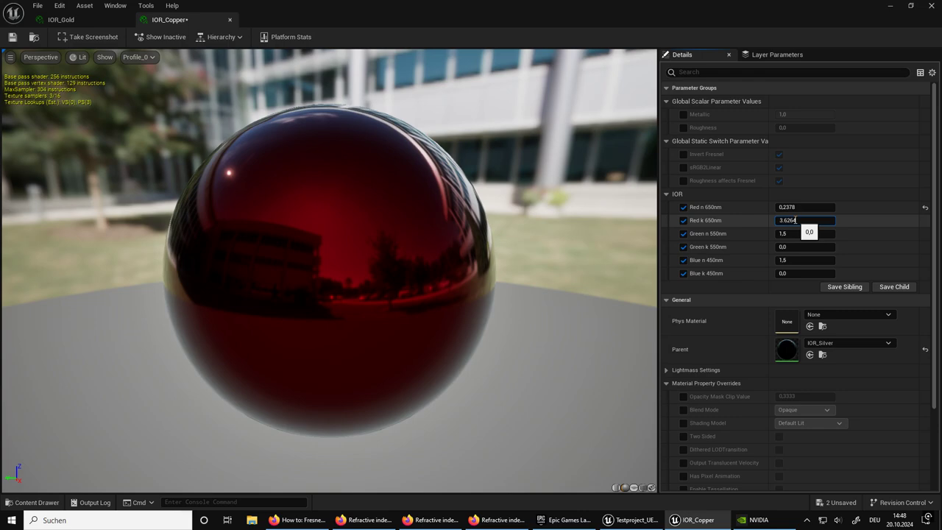
key("Return")
left_click(795, 234)
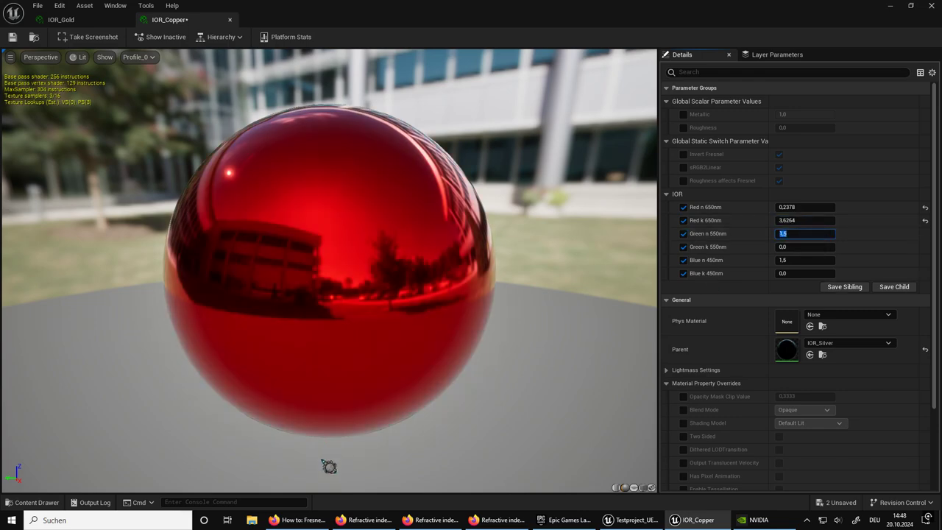
Set Green n 550nm to copper's refractive index 1.0066 at 0.55 µm
left_click(434, 519)
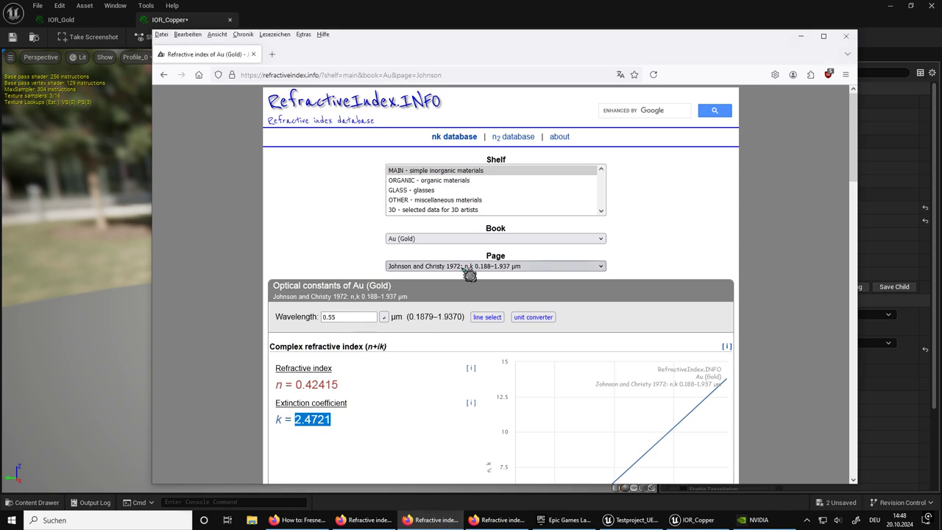
left_click(452, 239)
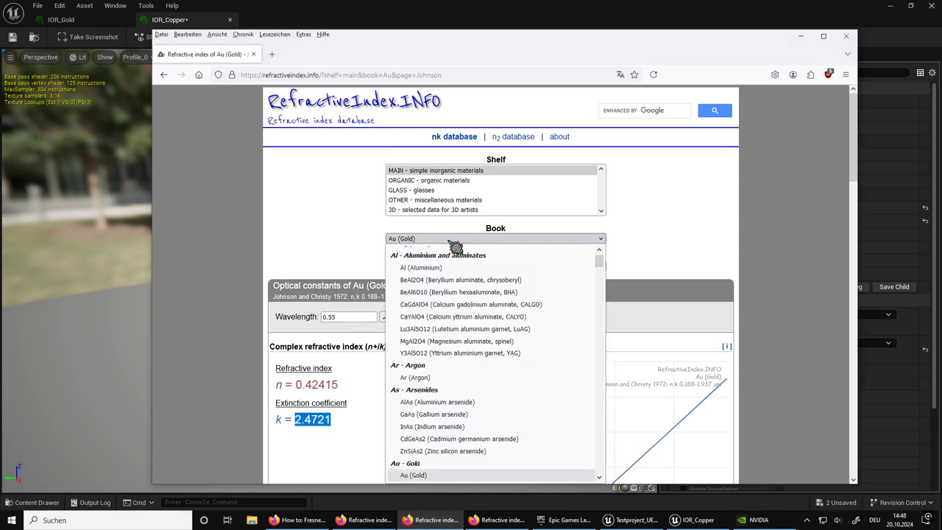
scroll(441, 378, "down", 5)
scroll(491, 385, "down", 2)
scroll(493, 388, "down", 2)
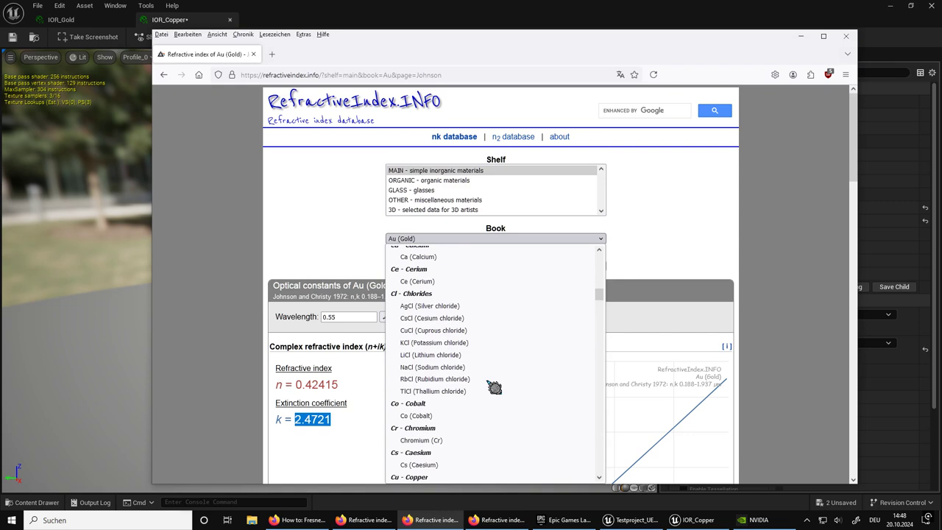
scroll(448, 426, "down", 2)
left_click(442, 418)
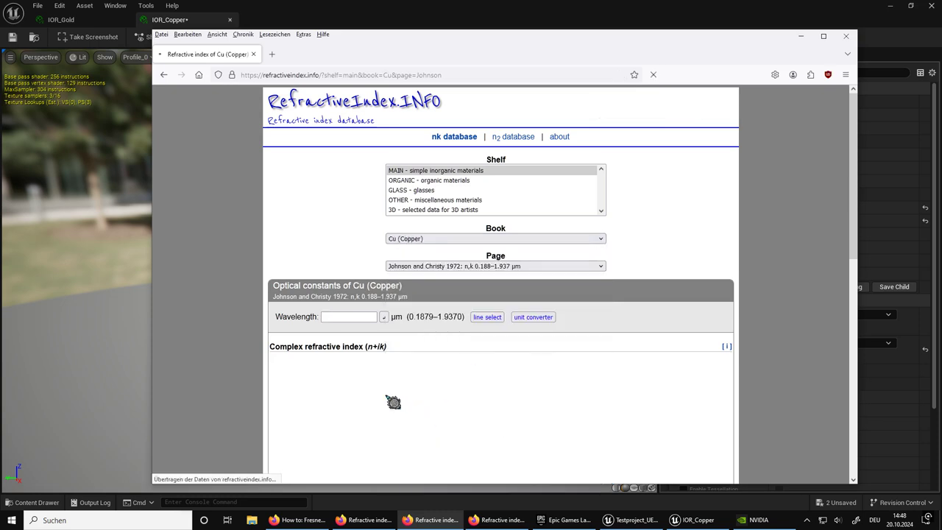
left_click_drag(343, 387, 324, 384)
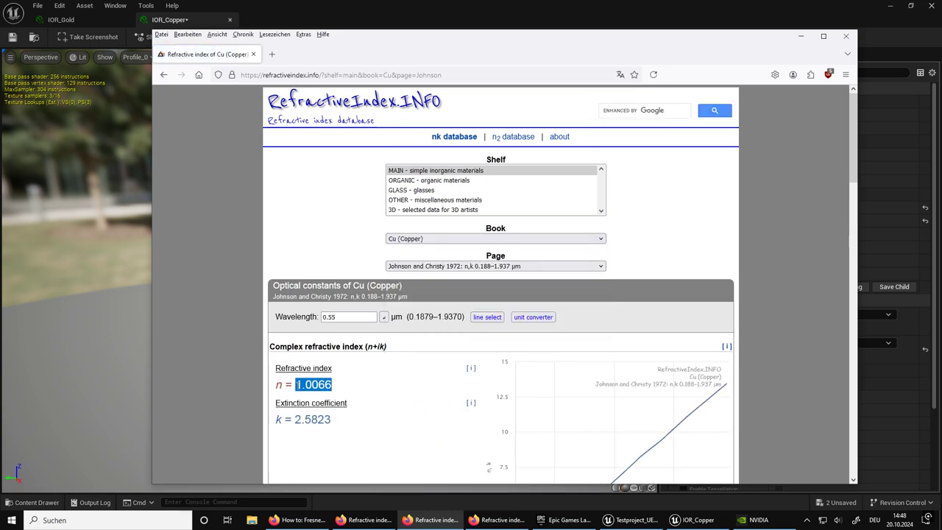
key("alt+Tab")
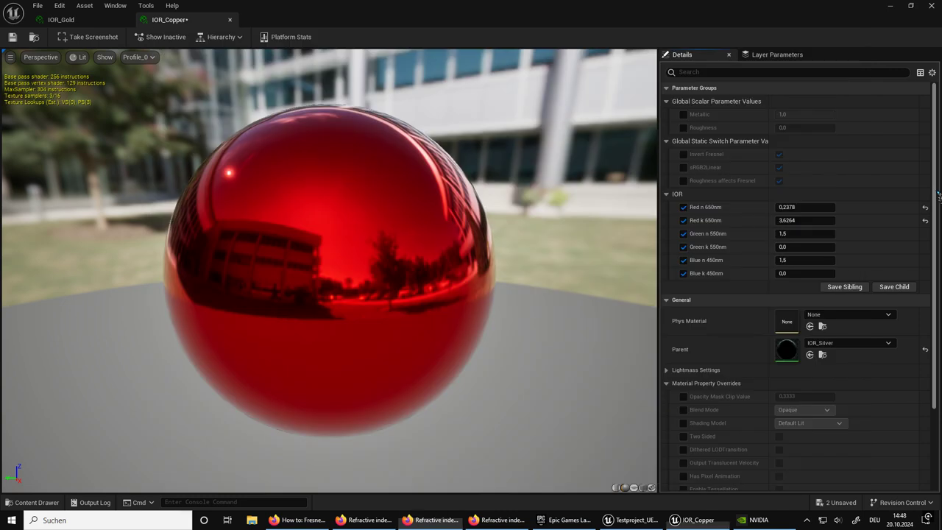
left_click(801, 234)
type("1.0066")
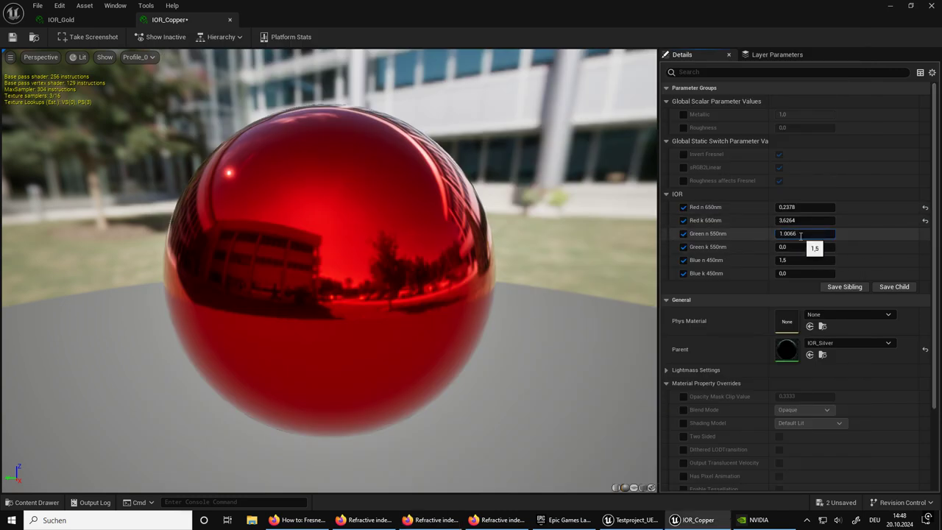
key("Tab")
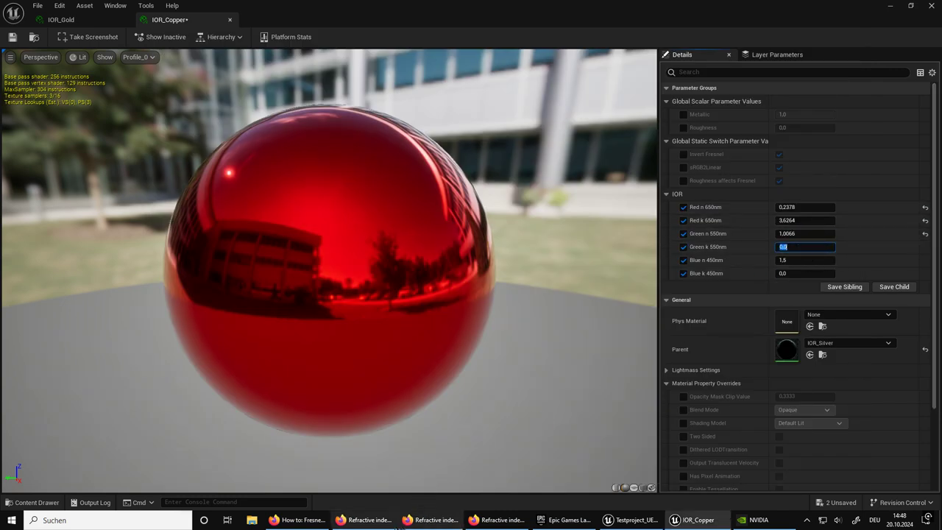
Set Green k 550nm to copper's extinction coefficient 2.5823
left_click(438, 524)
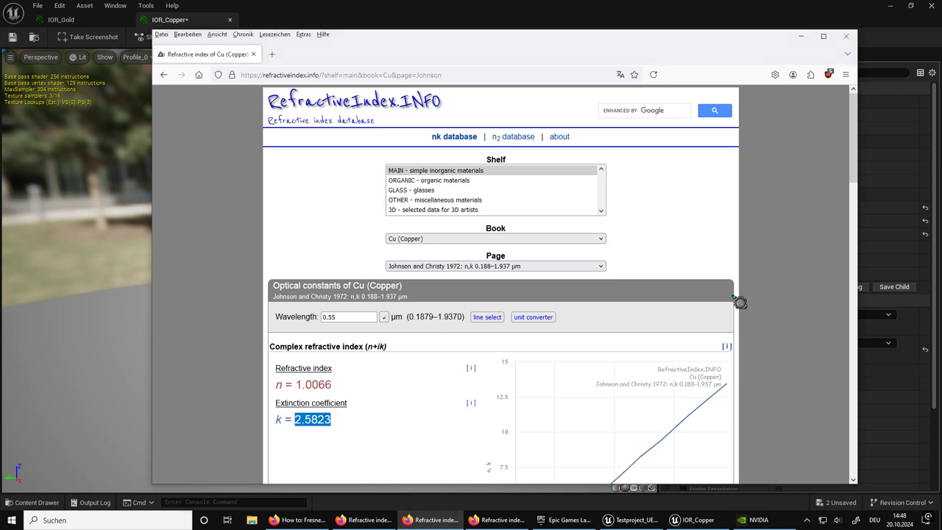
key("alt+Tab")
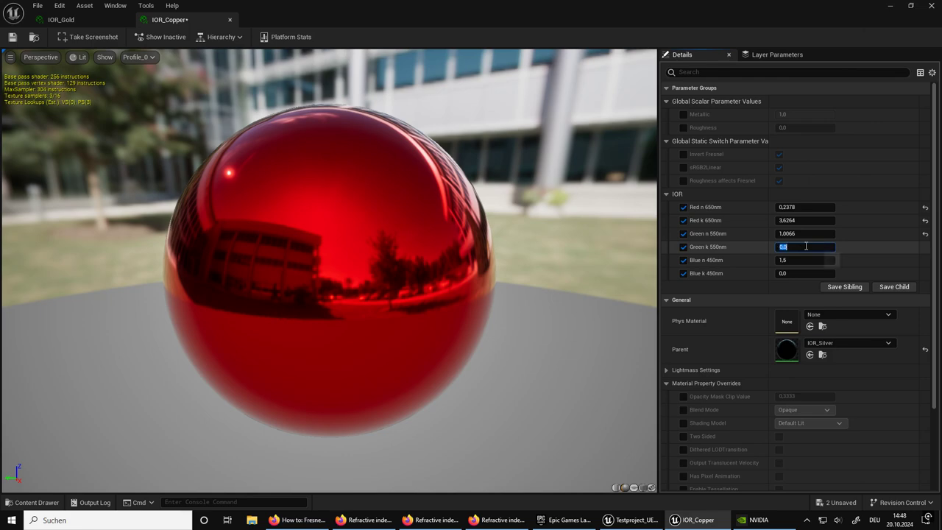
key("Tab")
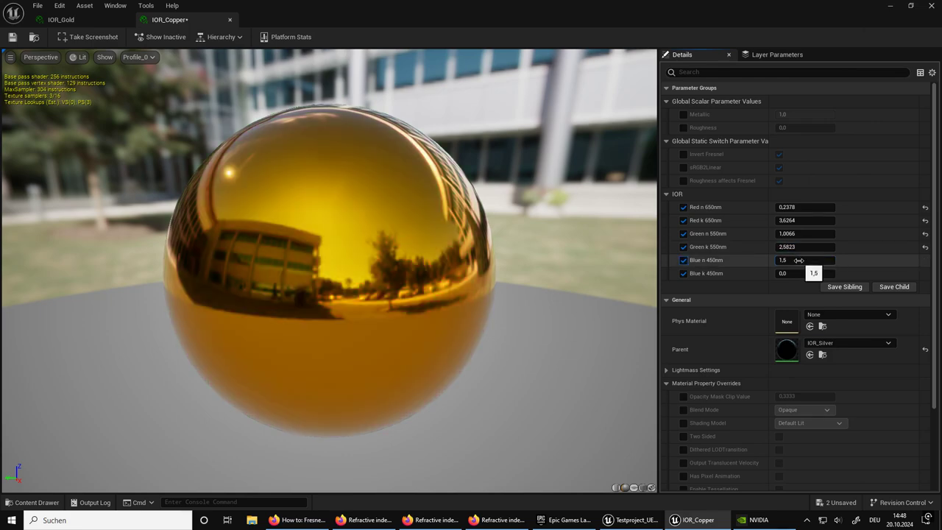
Set Blue n 450nm to copper's refractive index 1.2404 at 0.45 µm
left_click(513, 521)
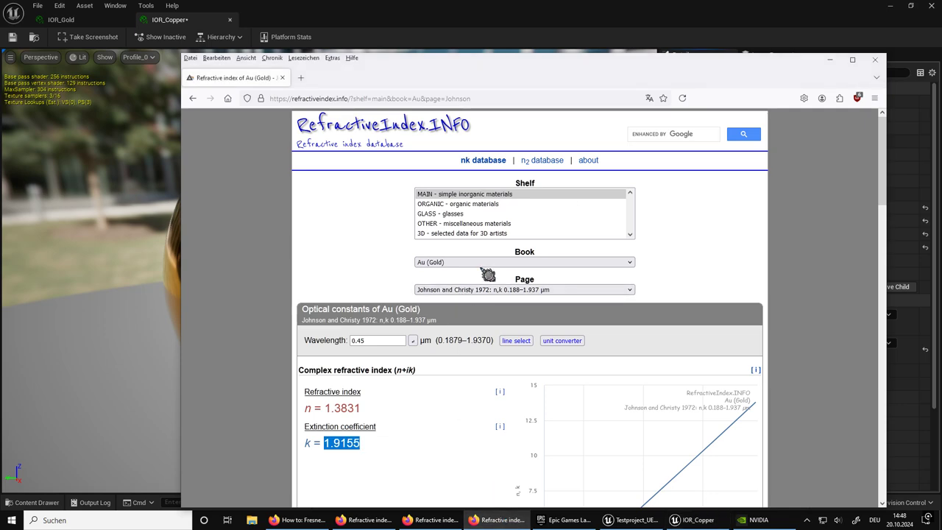
left_click(488, 263)
scroll(519, 368, "down", 3)
scroll(519, 368, "down", 3)
scroll(519, 368, "down", 3)
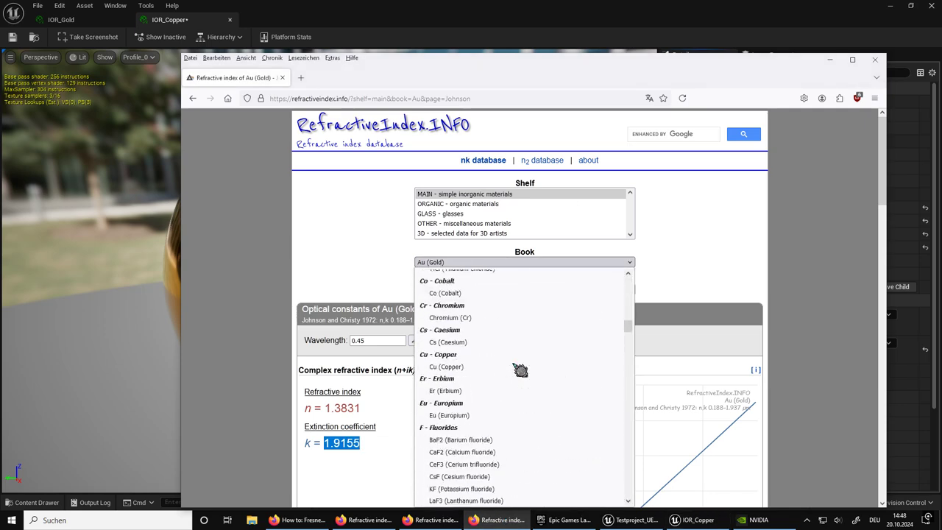
scroll(483, 329, "up", 2)
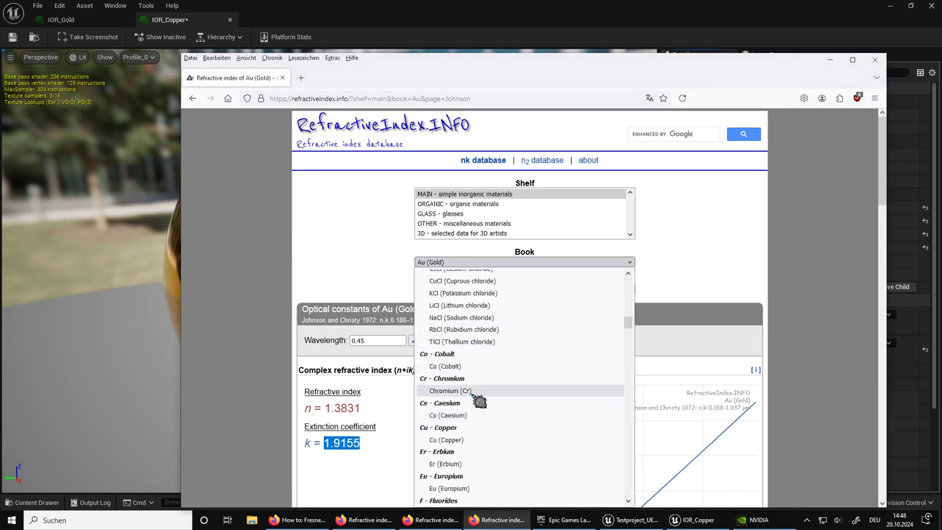
left_click(449, 439)
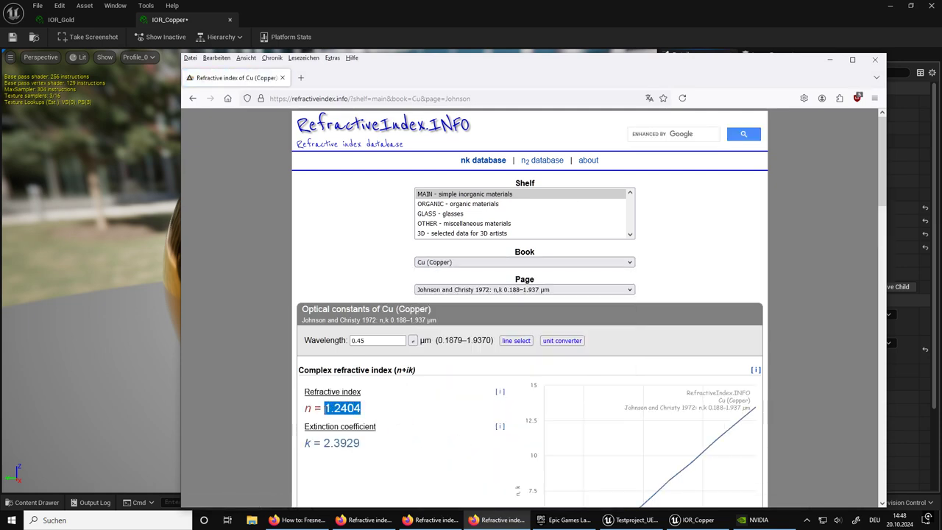
left_click(939, 168)
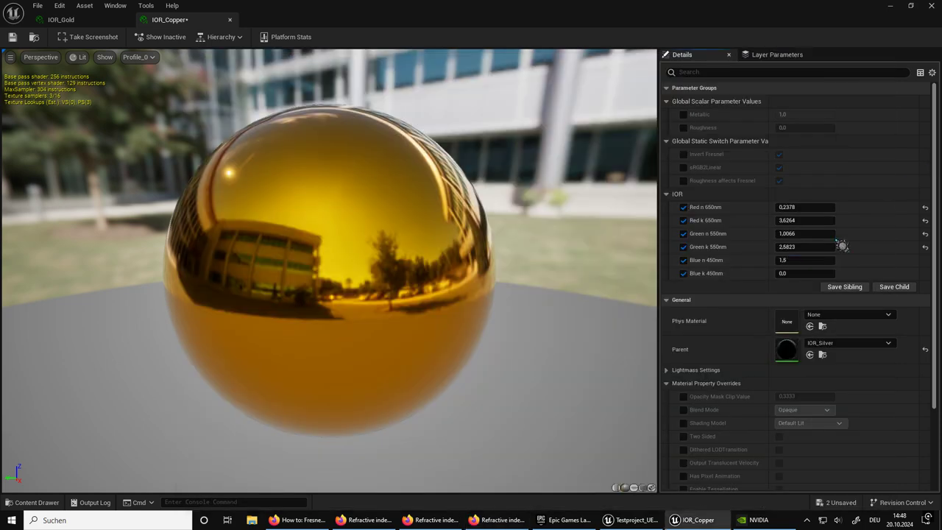
key("Return")
Set Blue k 450nm to copper's extinction coefficient 2.3929
left_click(792, 274)
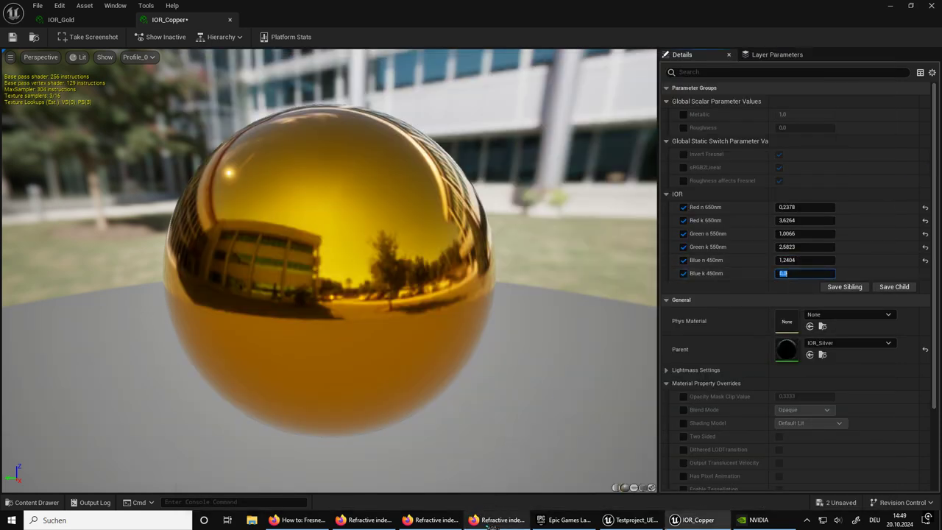
left_click(500, 519)
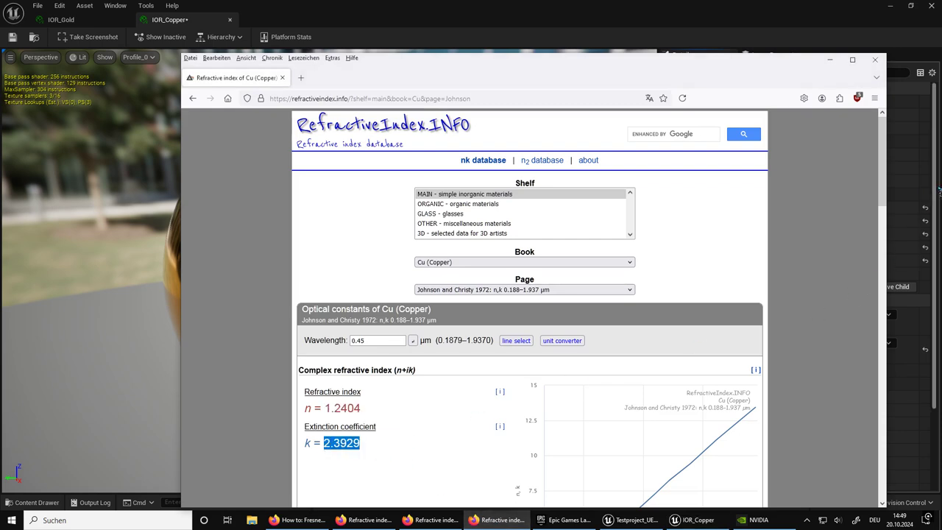
left_click(934, 194)
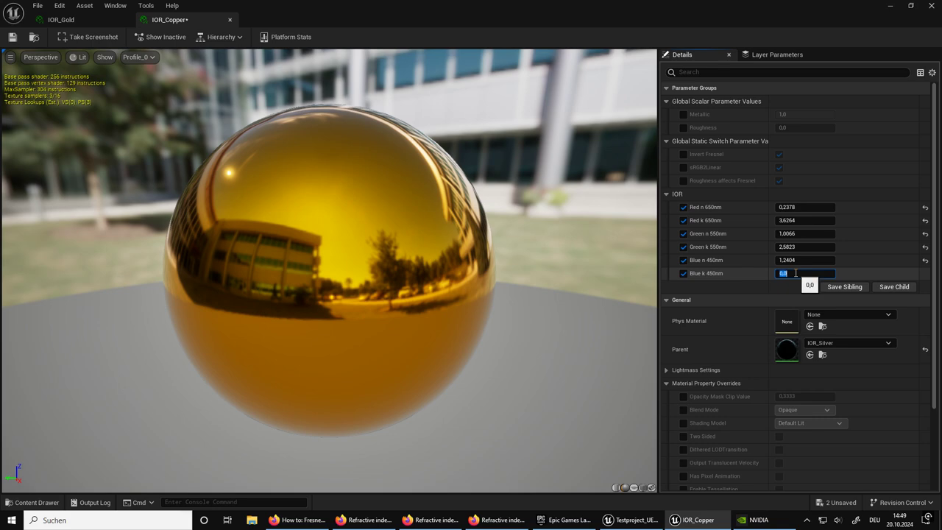
key("Return")
Drop IOR_Copper onto the middle RoundRoof, between the gold and white roofs
left_click_drag(641, 268, 545, 265)
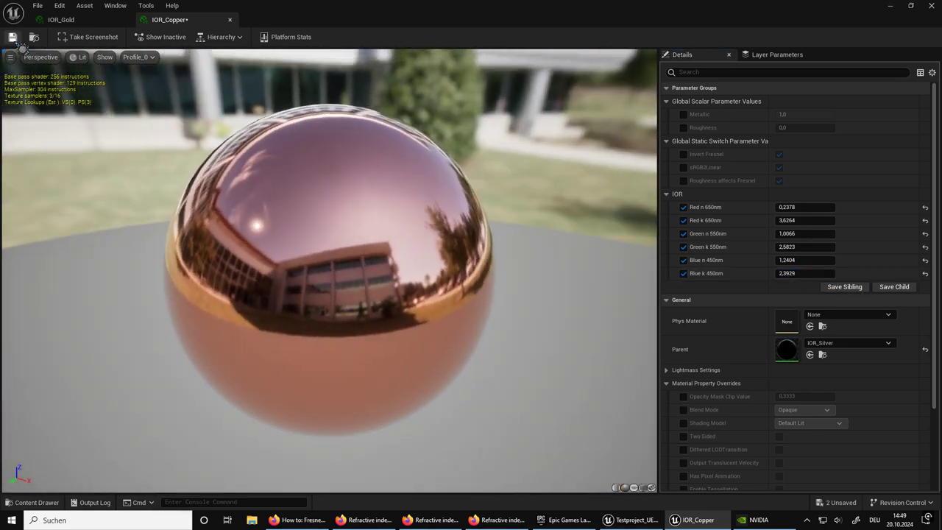
left_click(890, 5)
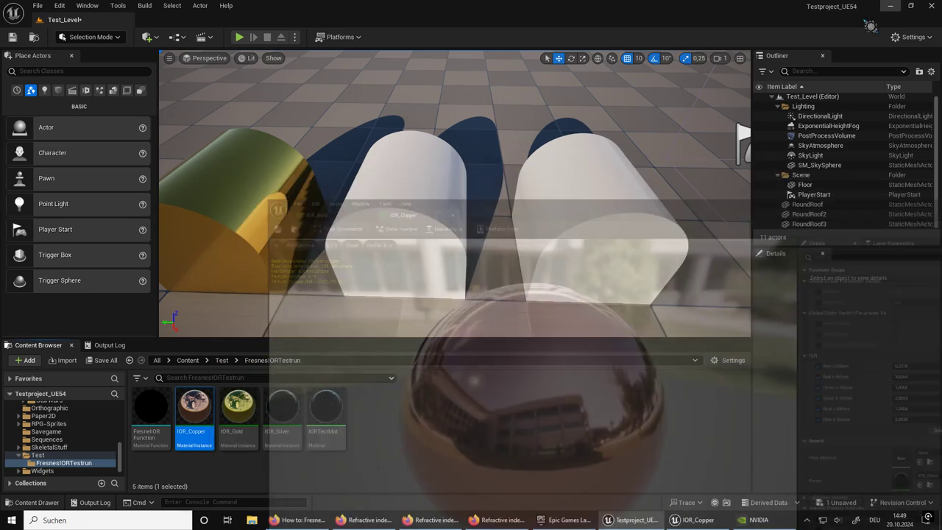
mouse_move(194, 408)
left_mouse_down()
mouse_move(425, 201)
mouse_move(423, 254)
left_mouse_up()
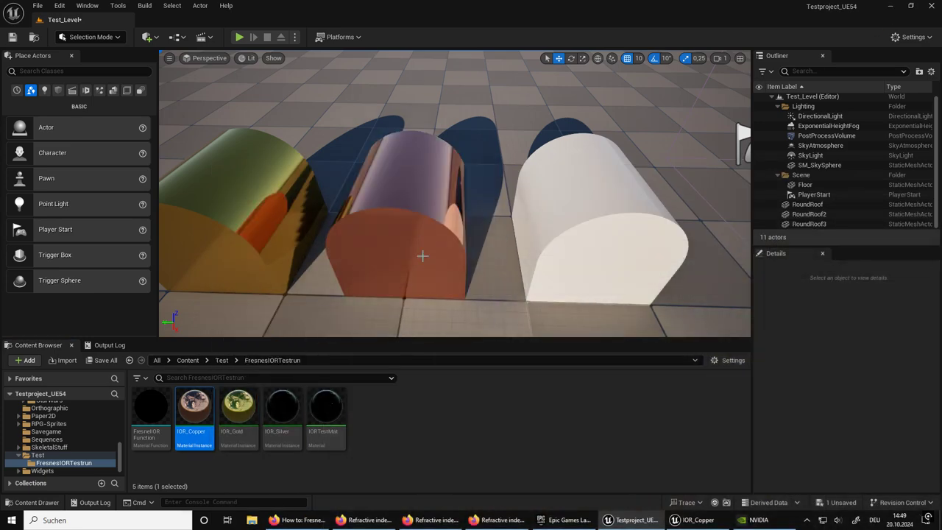
mouse_move(424, 254)
right_mouse_down()
mouse_move(368, 254)
mouse_move(412, 221)
mouse_move(516, 221)
right_mouse_up()
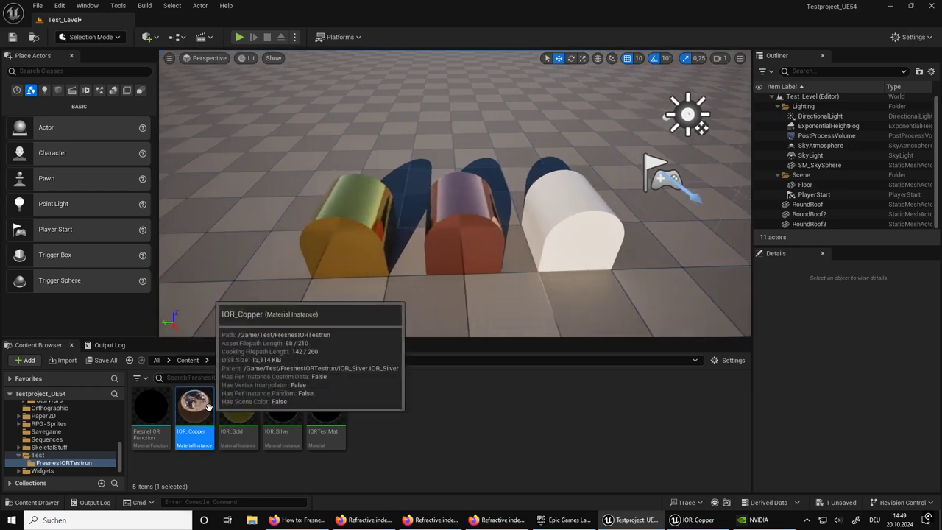
Open IOR_Copper in a smaller window moved aside so the level stays visible
double_click(177, 407)
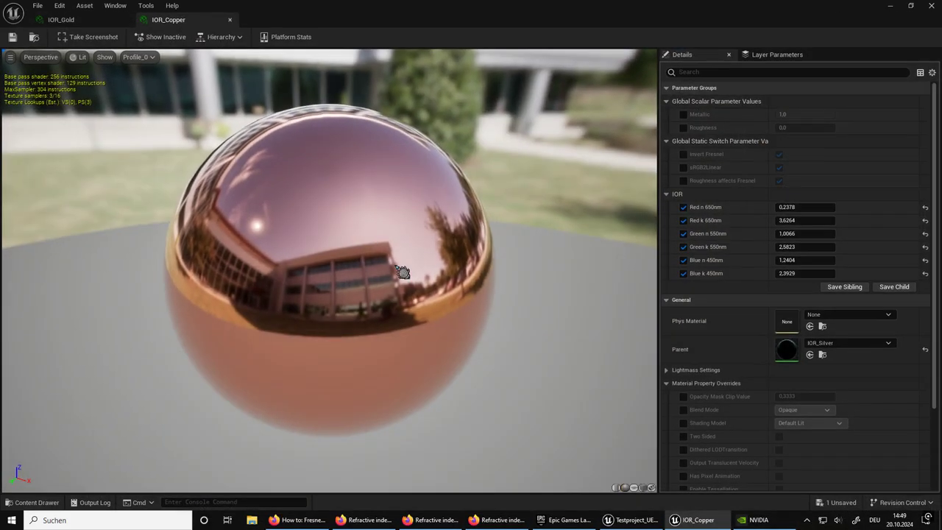
left_click(911, 6)
left_click_drag(618, 135, 538, 305)
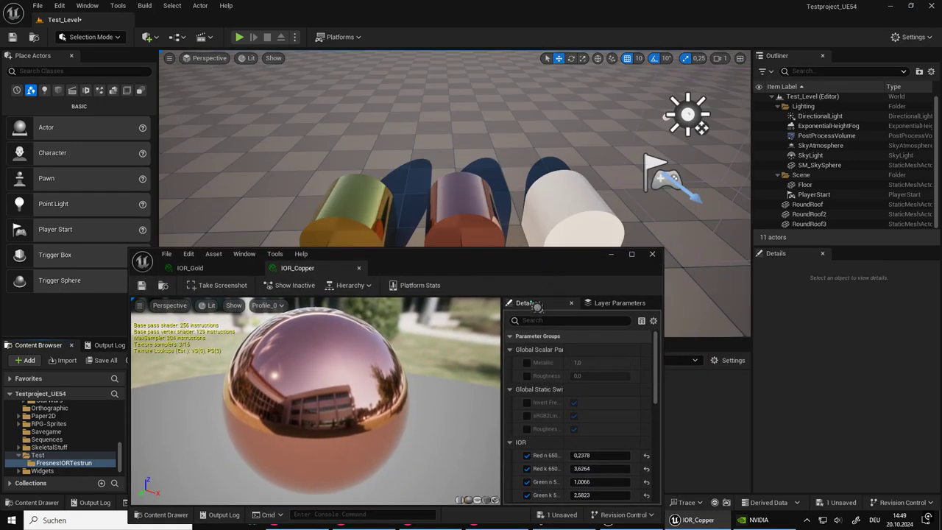
Turn on the Roughness override, raise it to blur the copper reflections, then set it back to 0.0
left_click(527, 375)
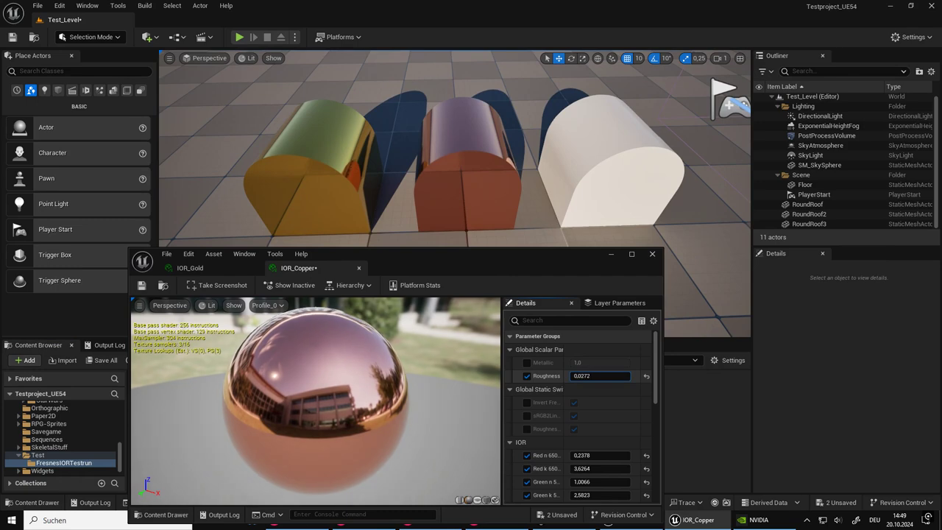
left_click_drag(599, 375, 614, 375)
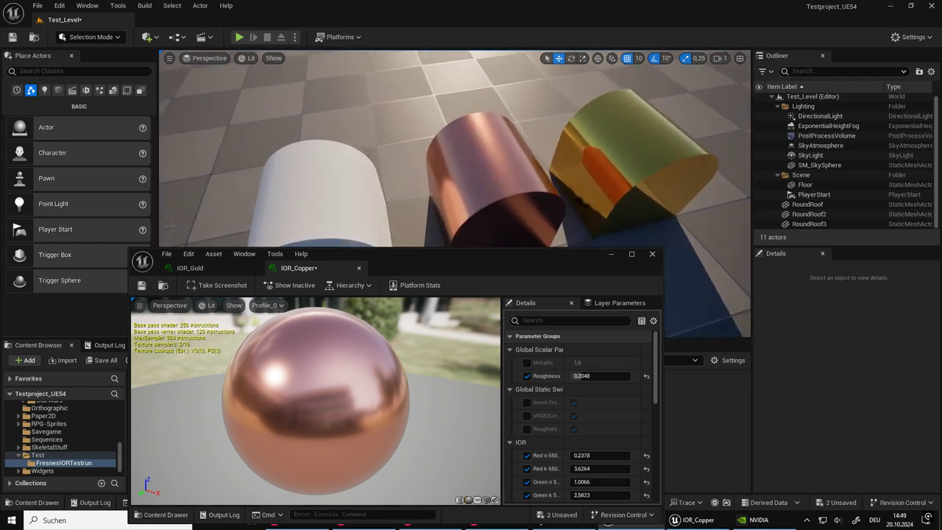
left_click_drag(587, 376, 611, 377)
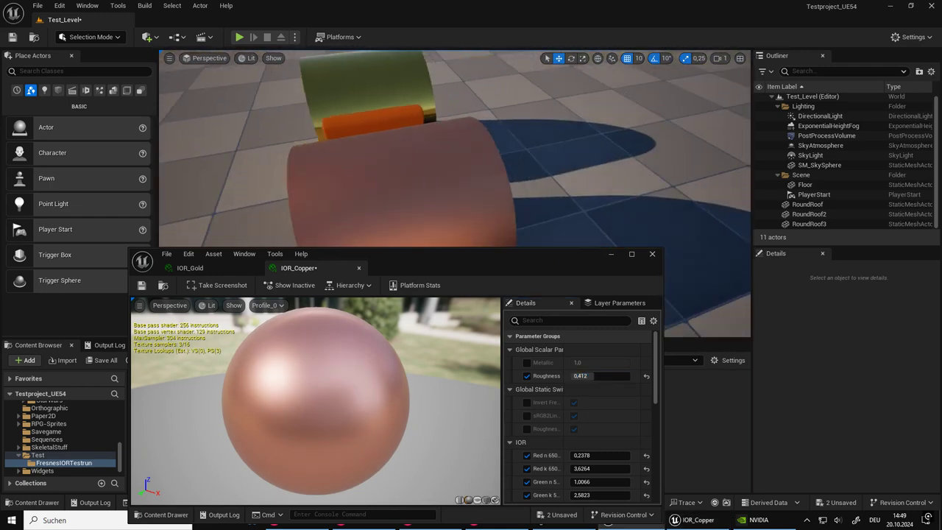
right_click_drag(511, 205, 510, 205)
left_click_drag(604, 375, 574, 376)
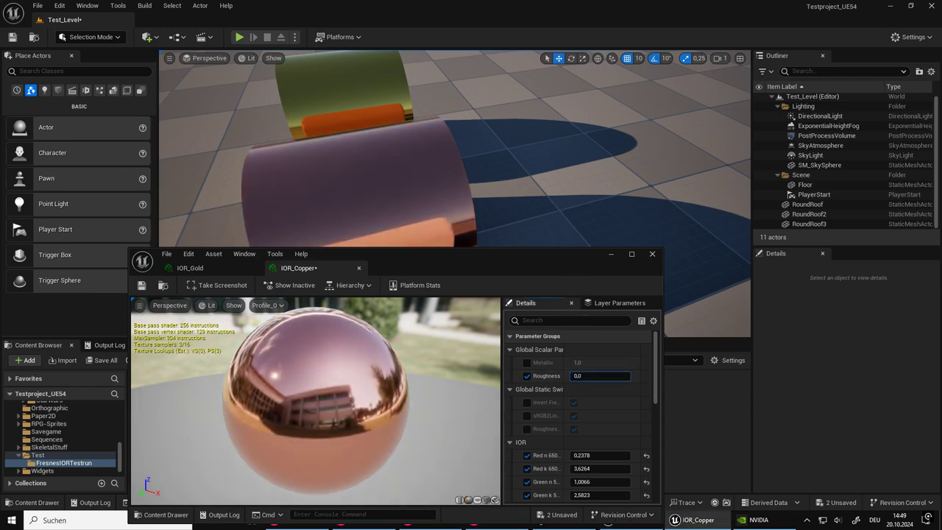
right_click_drag(559, 238, 566, 259)
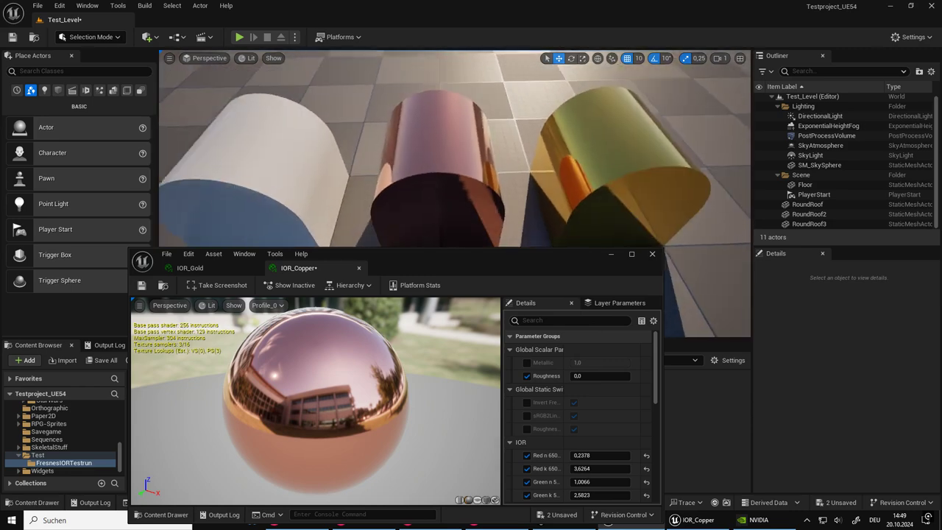
left_click_drag(566, 259, 563, 298)
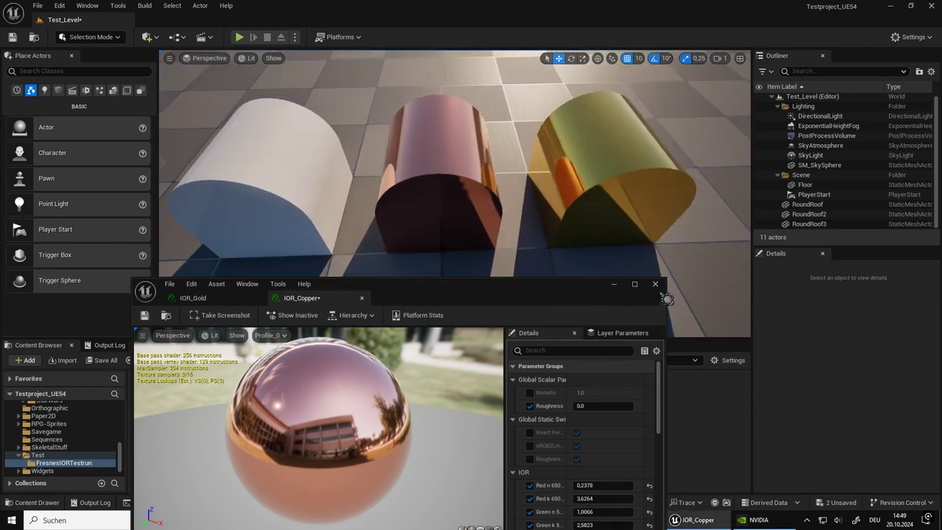